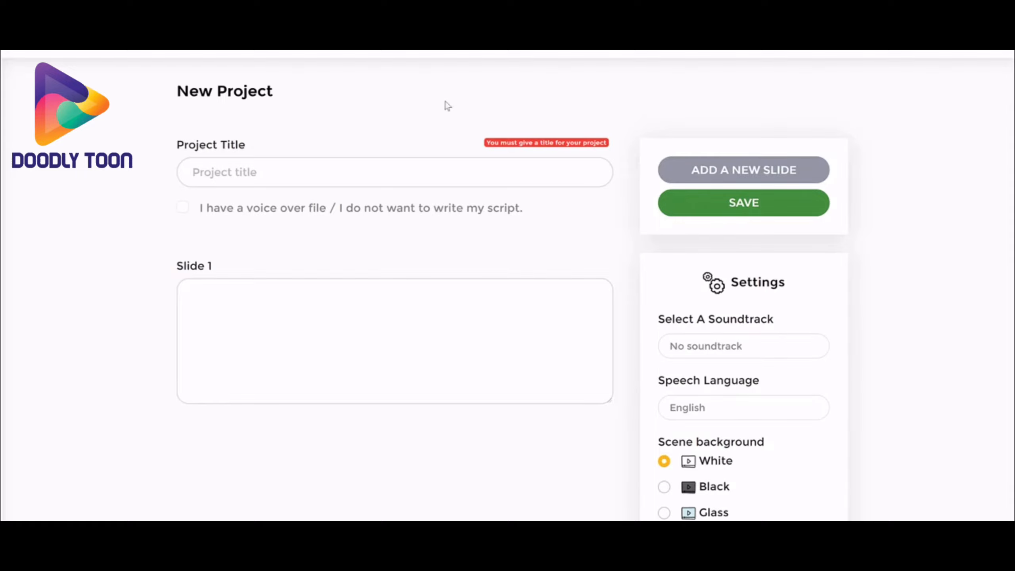
Enter "ABC Bakery Inc." as the title of the new project.
left_click(364, 172)
type("ABC Bak")
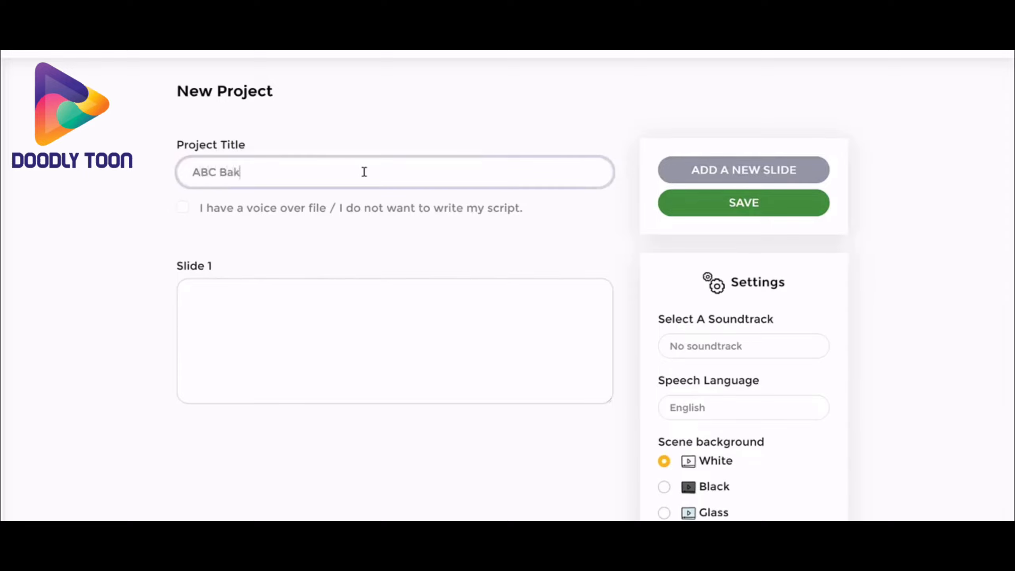
type("ery Inc.")
Look over the voice-over option, the first slide's script area and the project settings.
mouse_move(173, 193)
left_mouse_down()
mouse_move(568, 197)
mouse_move(539, 240)
mouse_move(267, 245)
mouse_move(165, 234)
mouse_move(158, 207)
mouse_move(190, 195)
left_mouse_up()
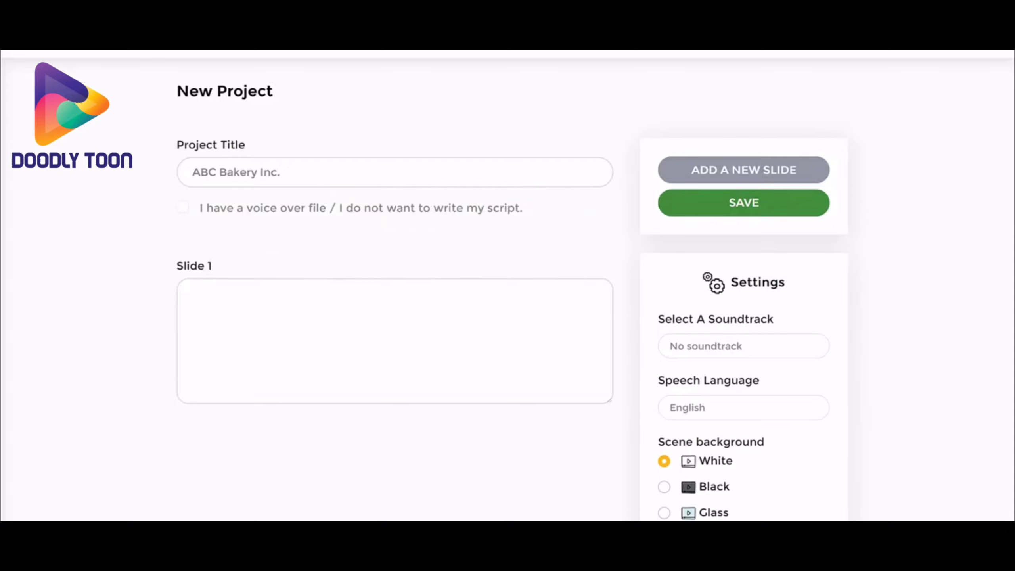
scroll(948, 265, "down", 3)
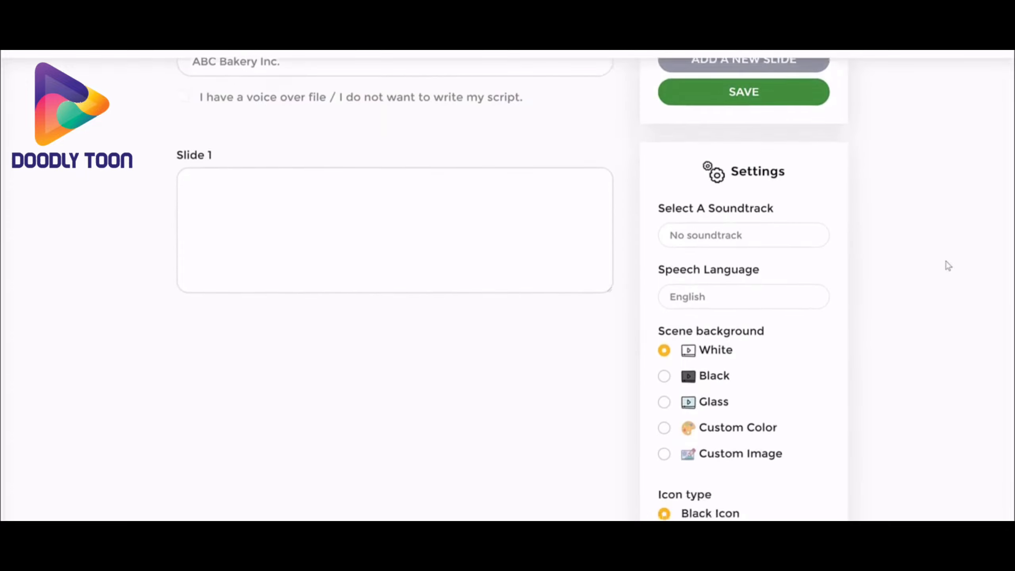
scroll(826, 236, "up", 1)
scroll(928, 218, "down", 1)
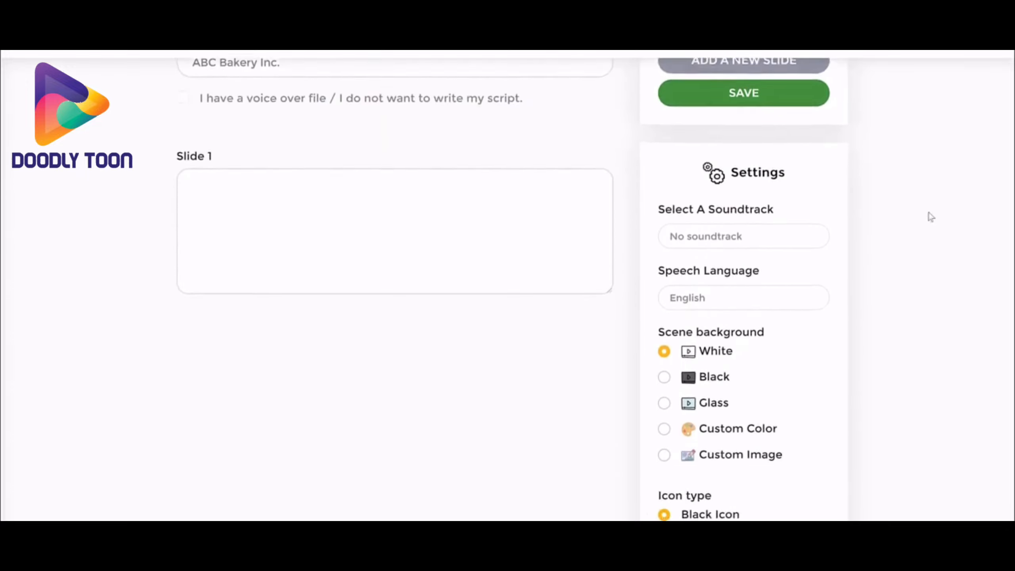
scroll(931, 217, "up", 2)
scroll(717, 275, "down", 1)
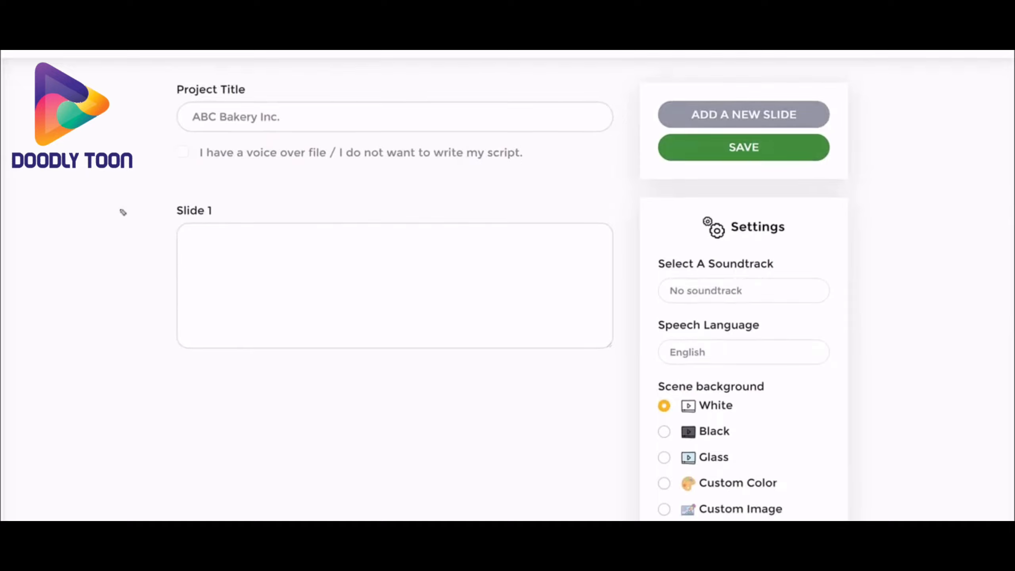
mouse_move(122, 210)
left_mouse_down()
mouse_move(212, 203)
mouse_move(154, 226)
mouse_move(124, 209)
left_mouse_up()
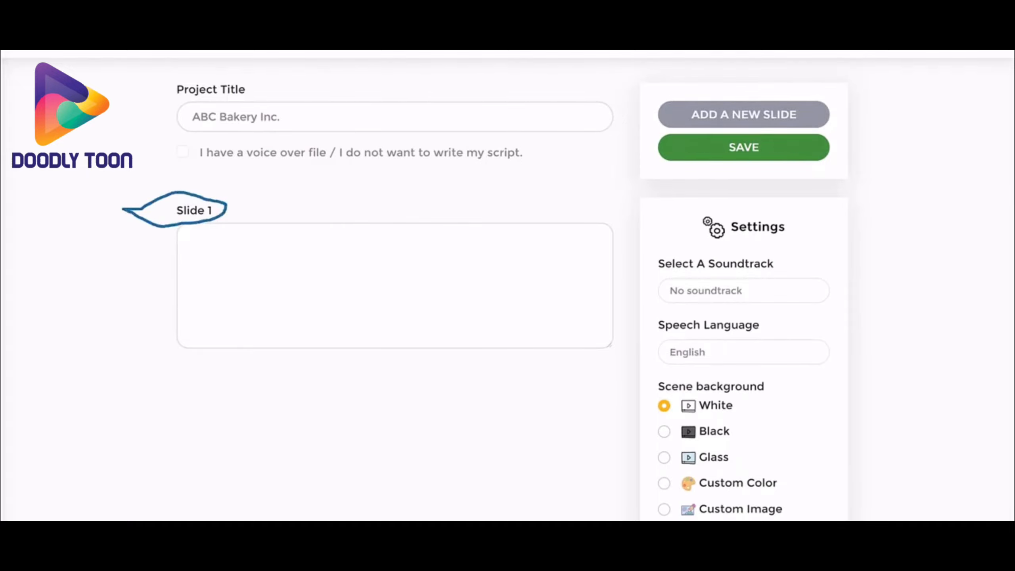
scroll(970, 191, "down", 2)
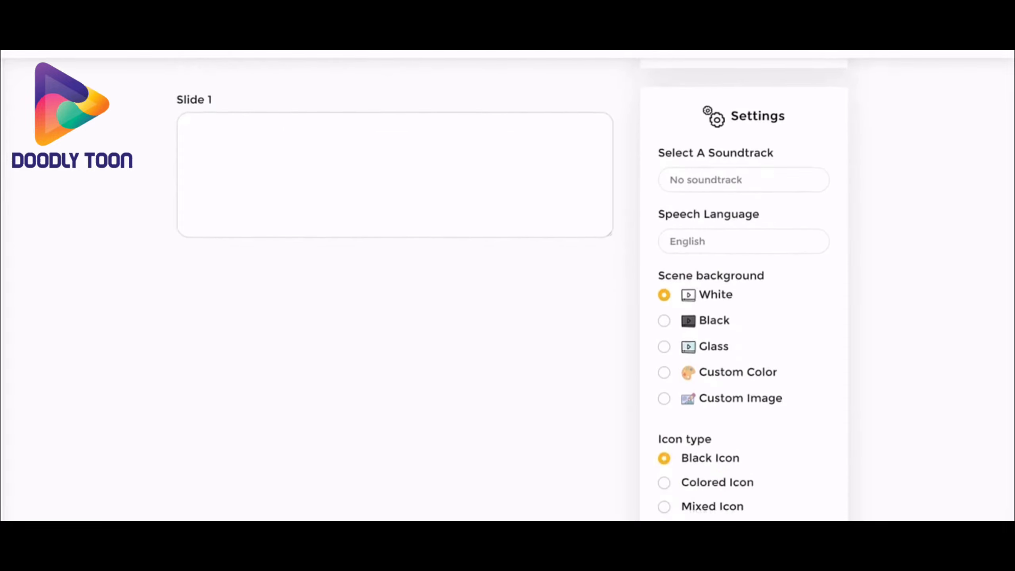
mouse_move(885, 108)
left_mouse_down()
mouse_move(845, 223)
mouse_move(868, 218)
left_mouse_up()
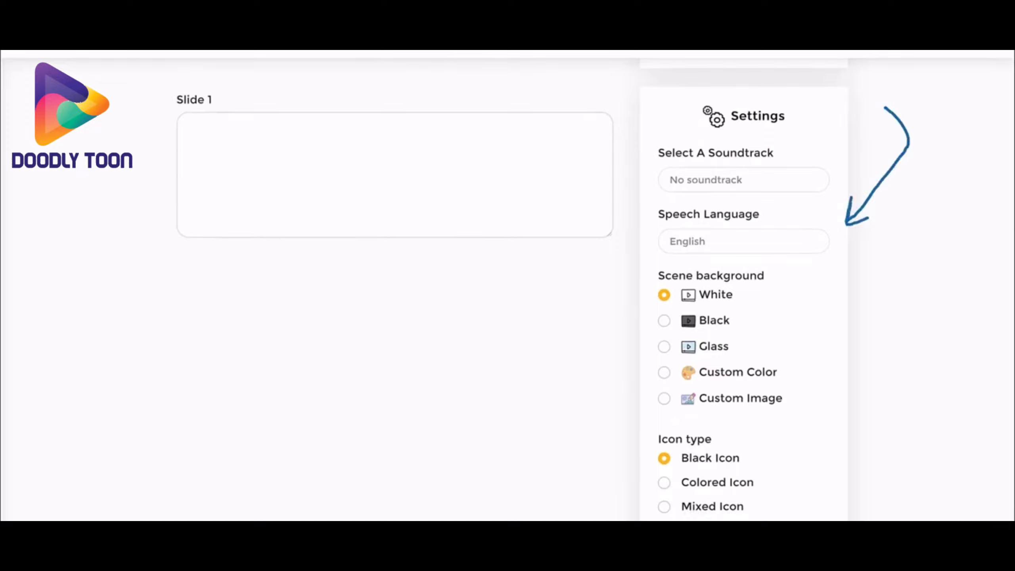
key("Escape")
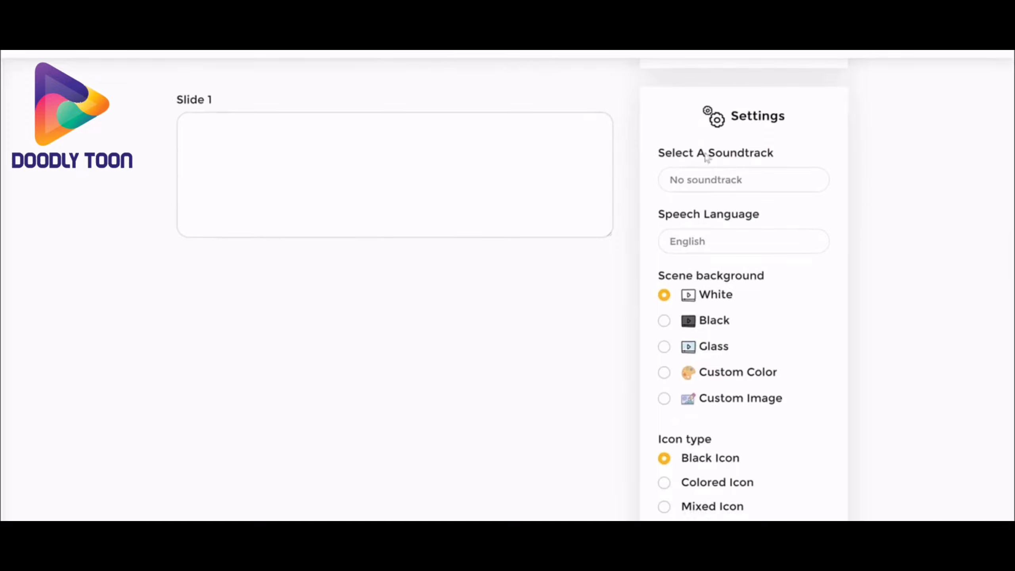
Look through the soundtracks offered for the project without choosing one.
left_click_drag(775, 154, 653, 153)
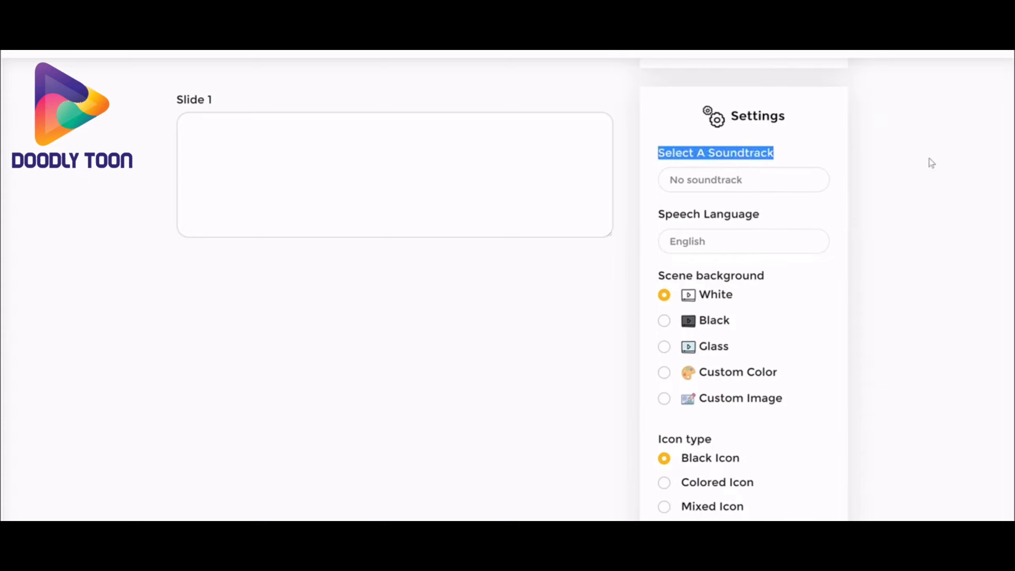
left_click(723, 182)
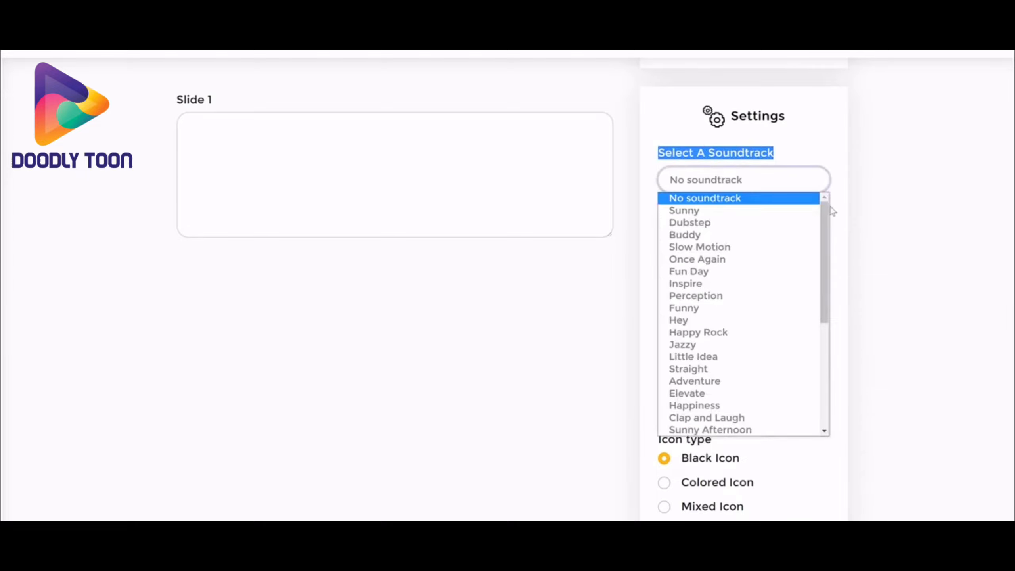
left_click_drag(826, 224, 838, 386)
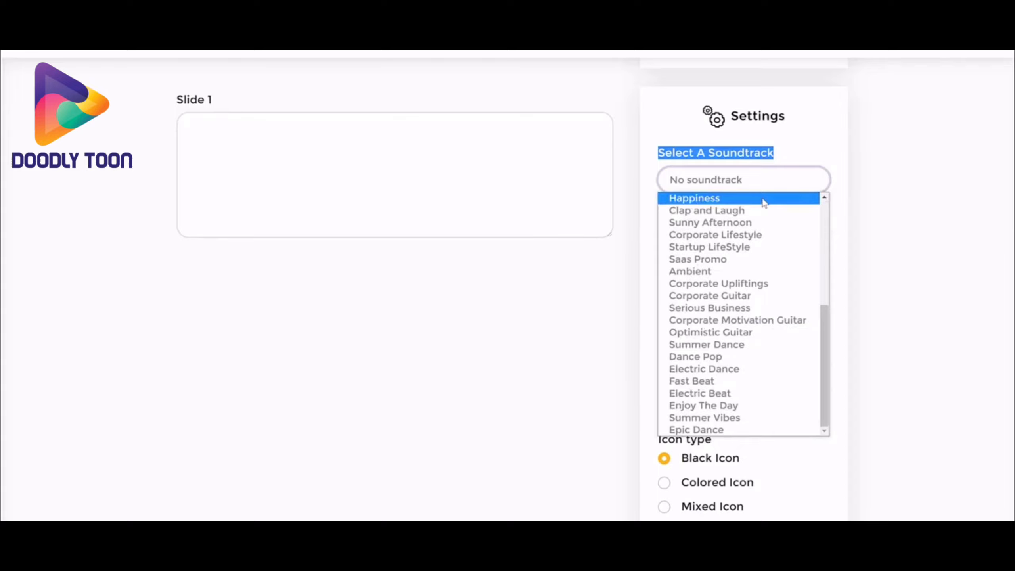
scroll(764, 203, "up", 1)
left_click(845, 156)
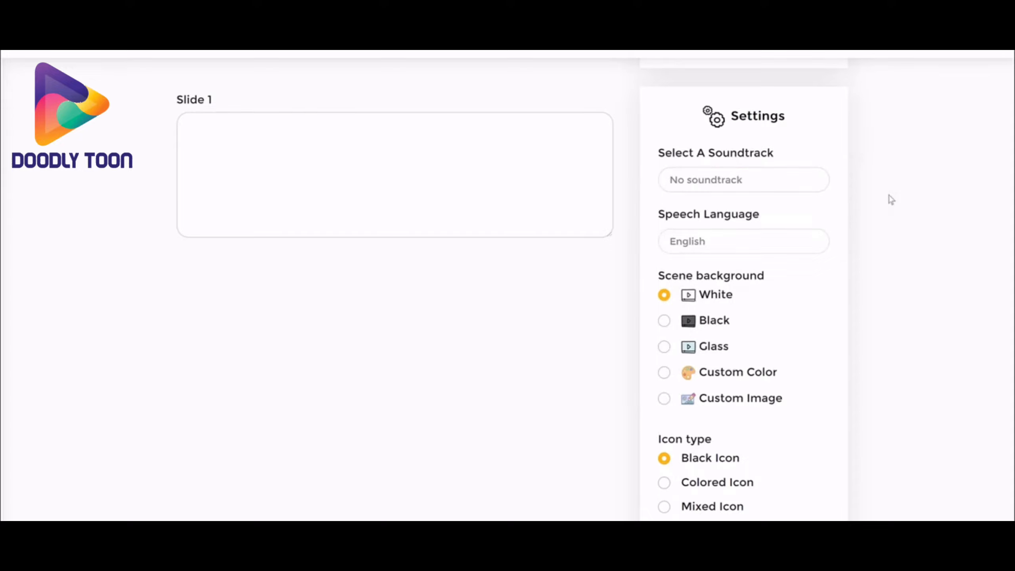
Look through the available speech languages without changing the selection.
scroll(887, 197, "down", 1)
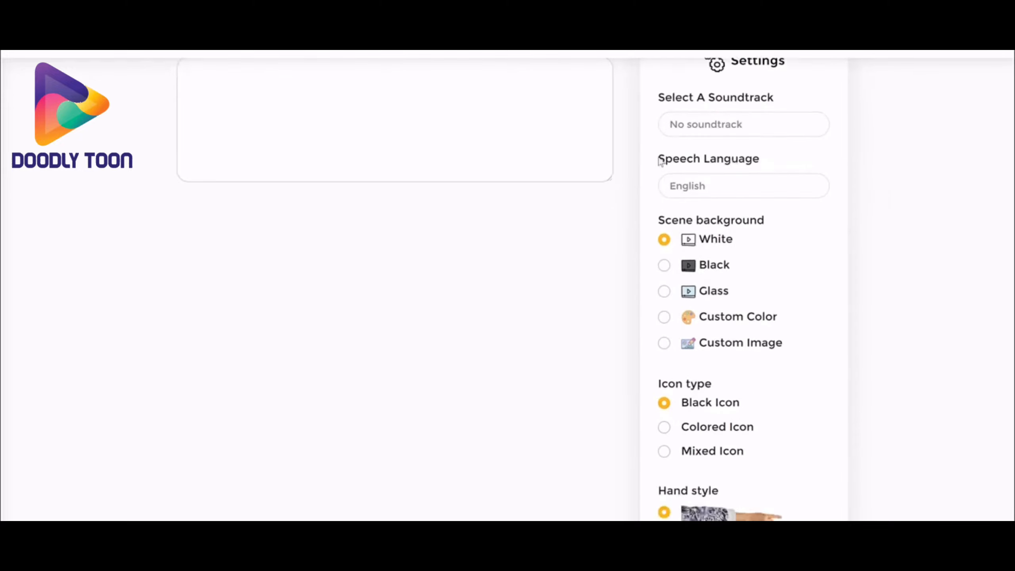
left_click(697, 188)
left_click_drag(826, 220, 764, 192)
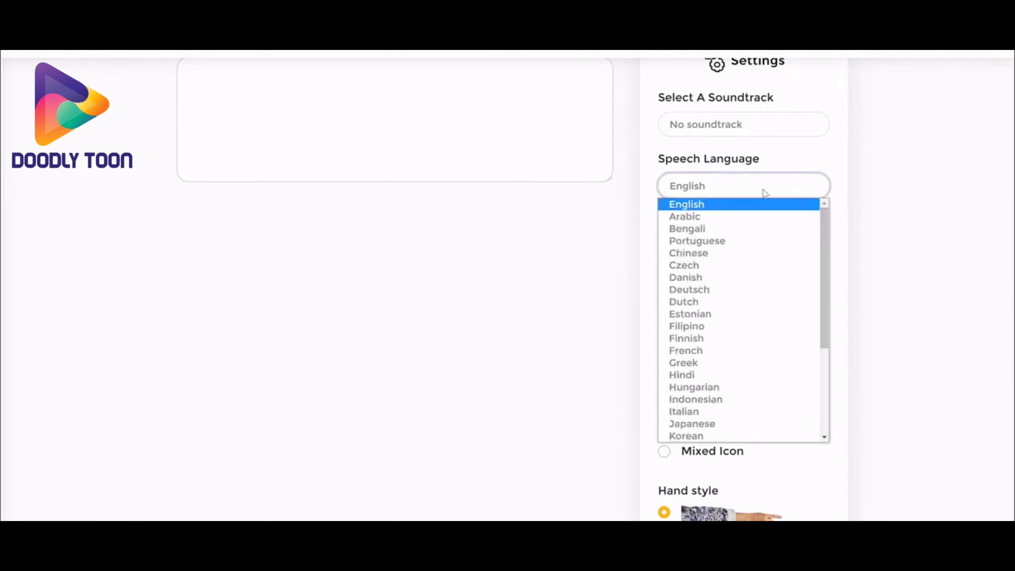
left_click(920, 297)
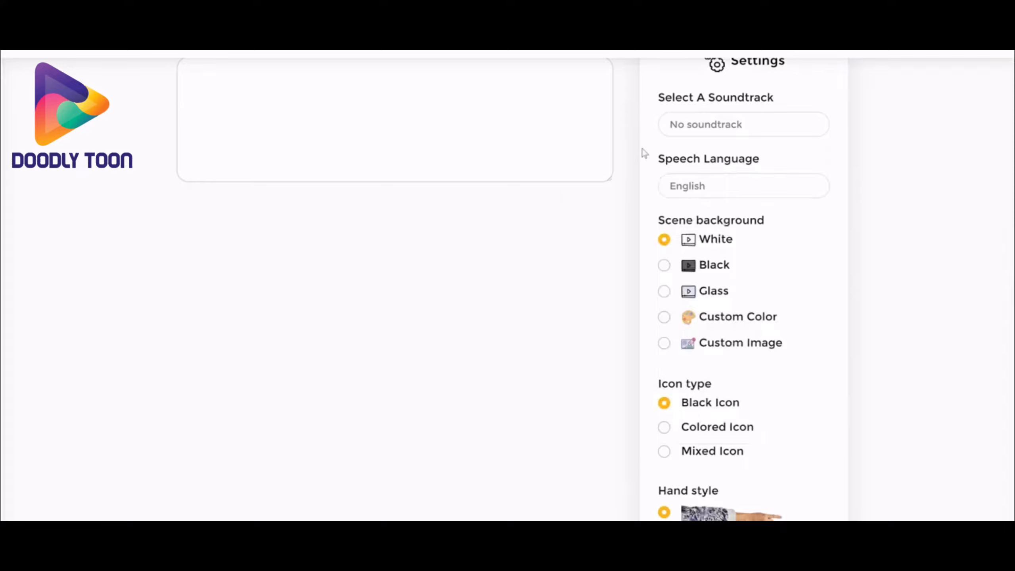
scroll(926, 223, "up", 3)
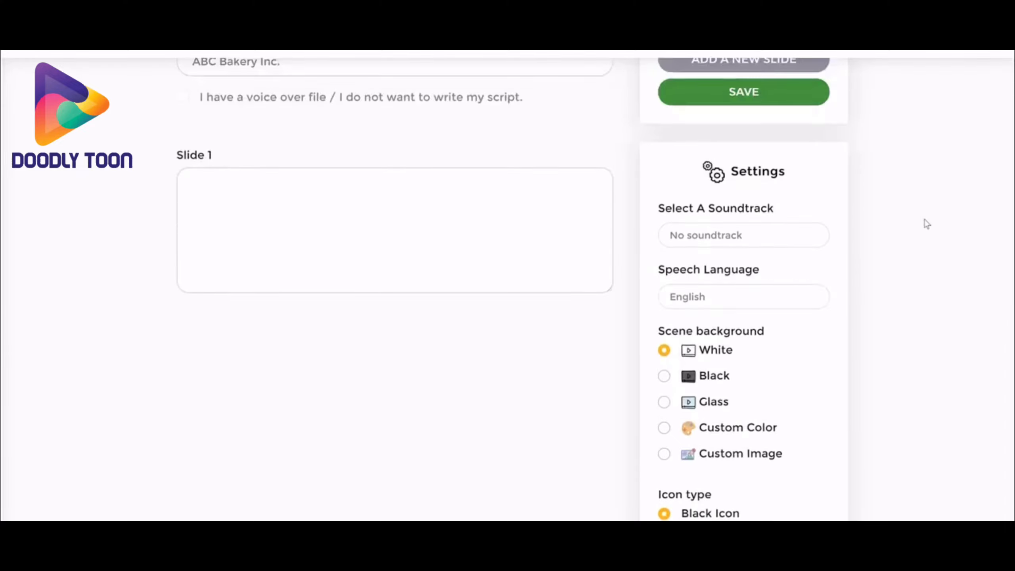
left_click_drag(673, 270, 886, 271)
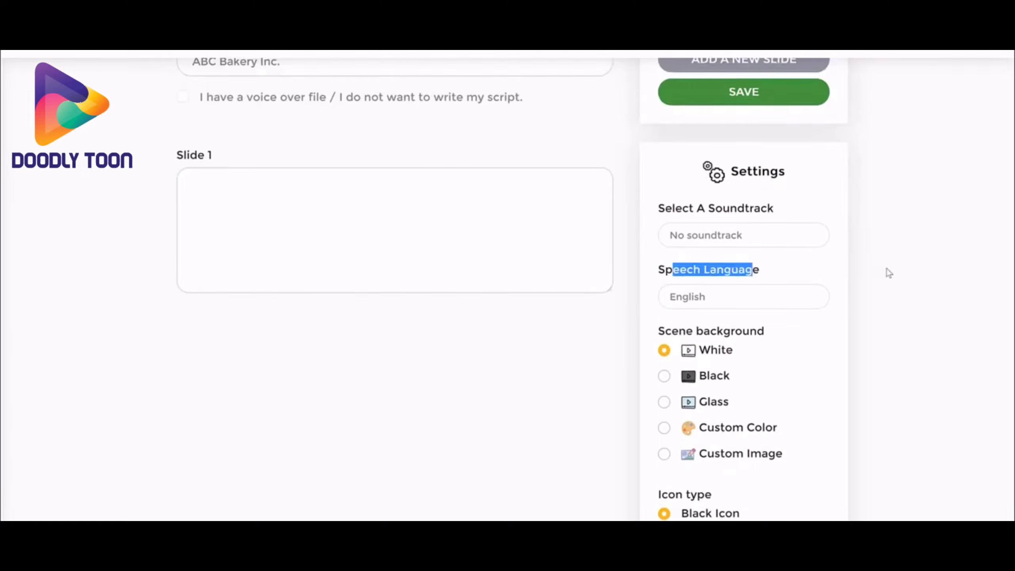
left_click(886, 271)
Try the Black and Glass options for the scene background.
scroll(886, 272, "down", 3)
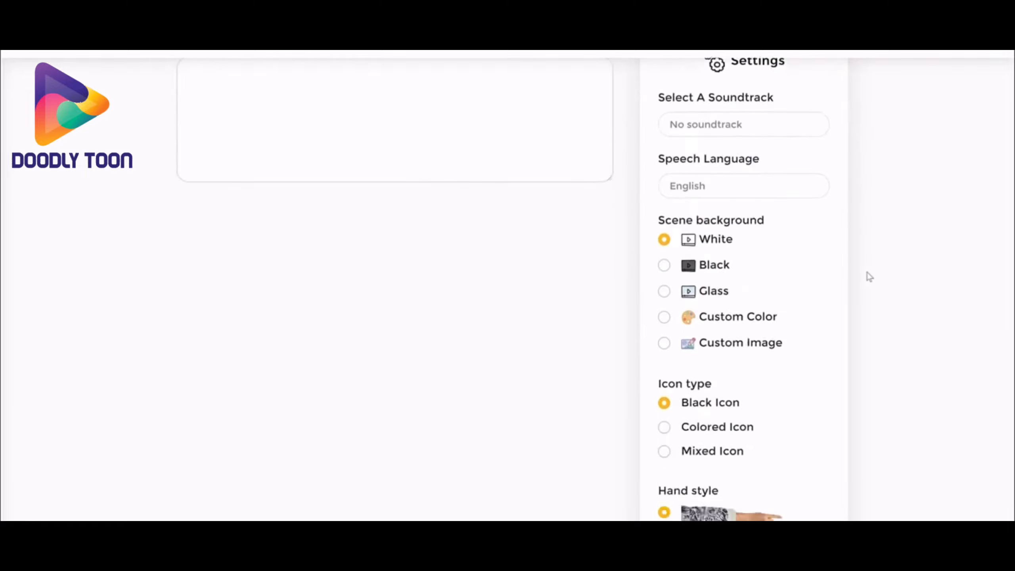
scroll(936, 262, "down", 3)
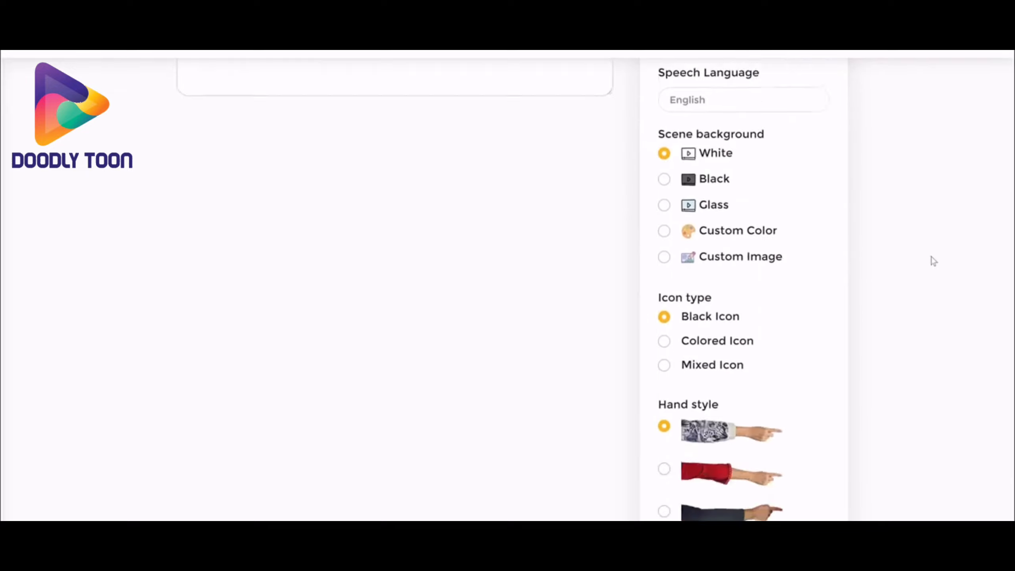
left_click_drag(662, 114, 829, 108)
left_click(878, 122)
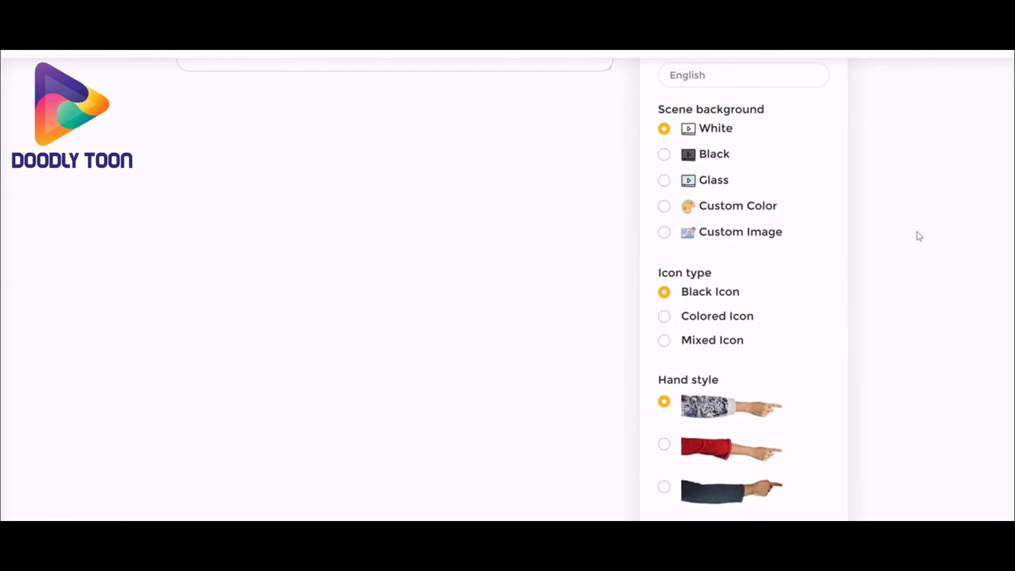
scroll(917, 233, "up", 3)
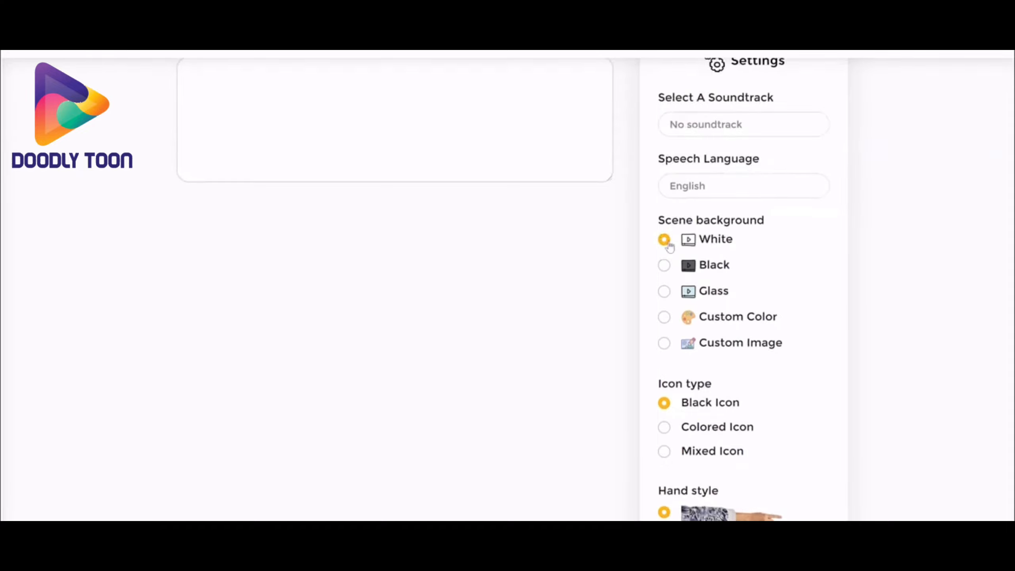
left_click(663, 267)
left_click(664, 292)
scroll(877, 245, "down", 3)
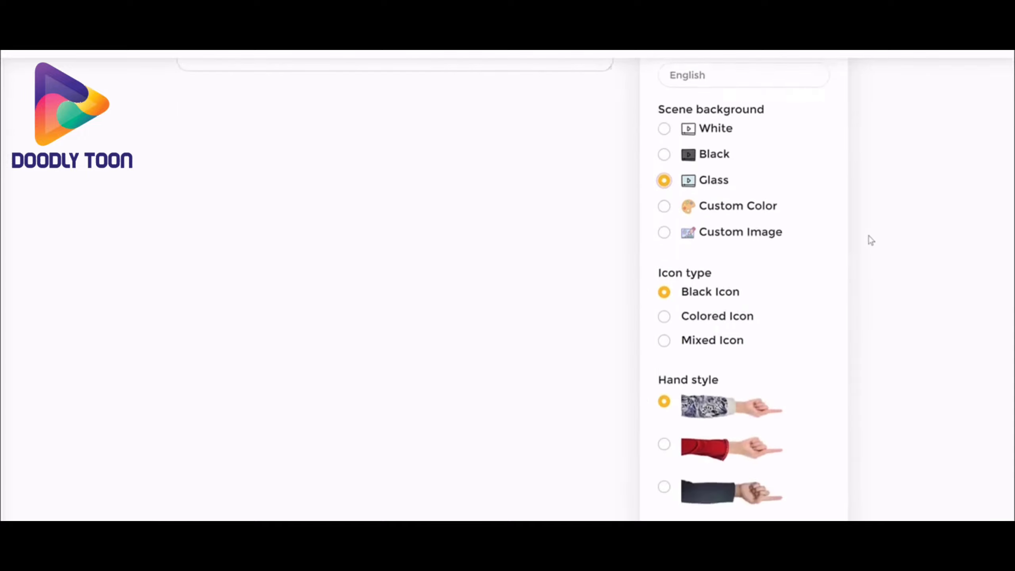
scroll(876, 246, "up", 3)
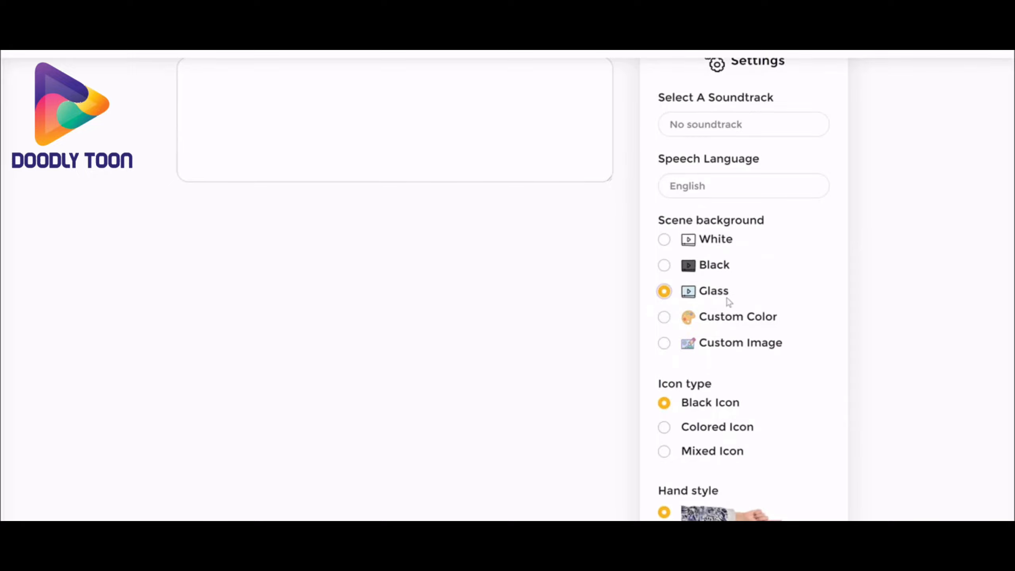
Try a dark blue custom color for the scene background, and return the background to White.
left_click(664, 318)
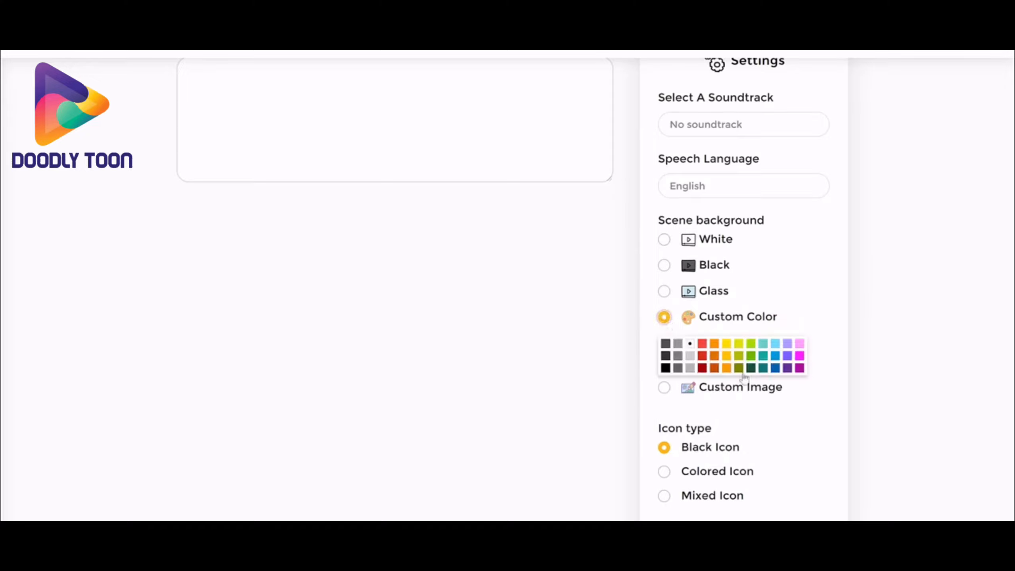
left_click(775, 369)
left_click(666, 241)
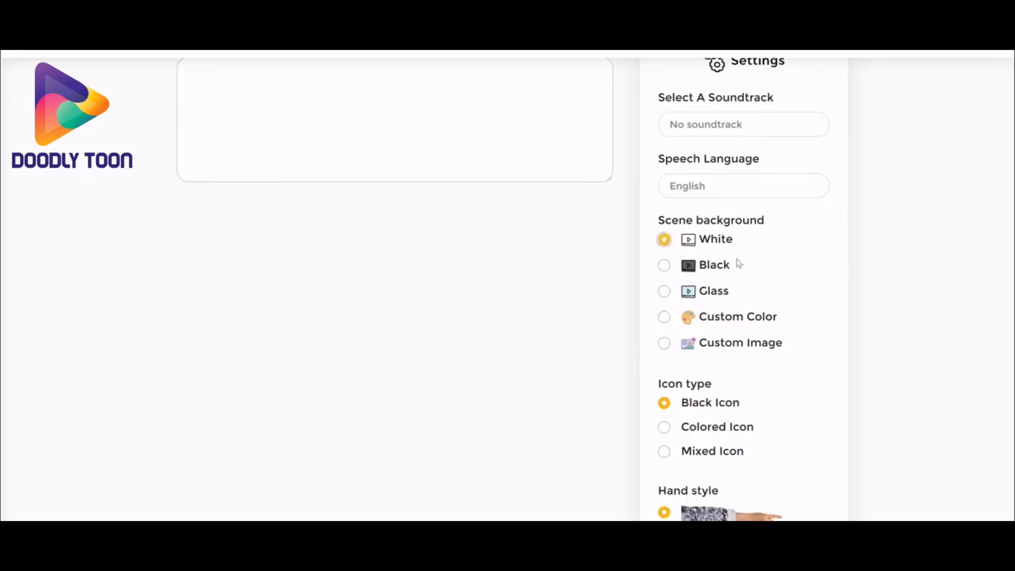
Examine the icon type options: Black Icon, Colored Icon and Mixed Icon.
scroll(818, 265, "down", 2)
left_click_drag(661, 334, 720, 331)
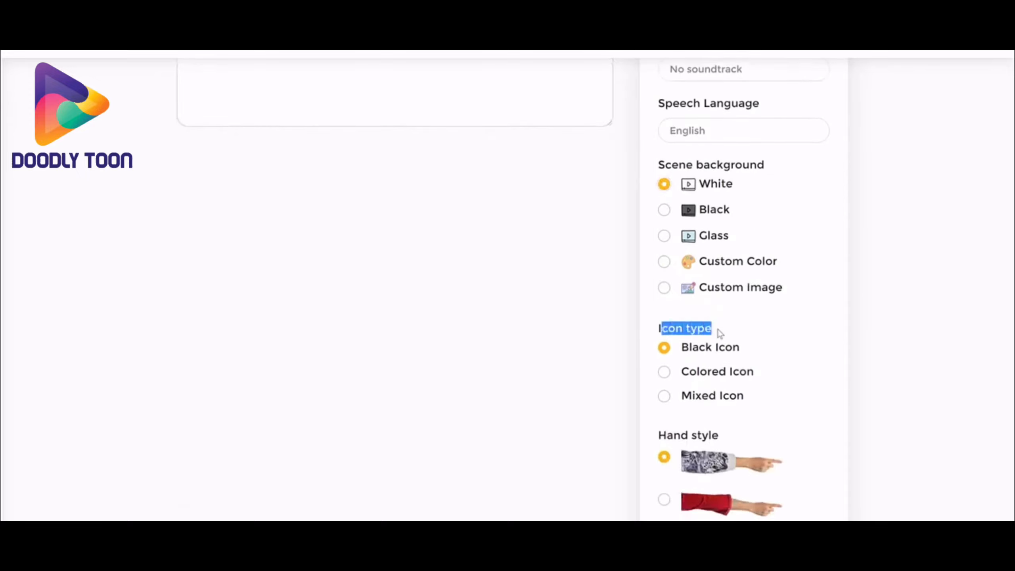
scroll(631, 334, "down", 4)
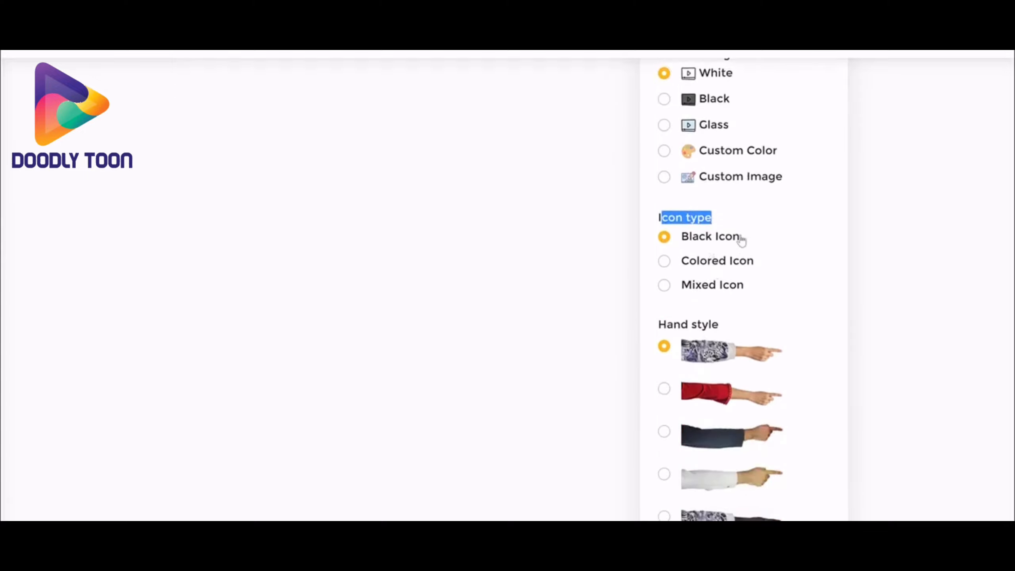
left_click(918, 229)
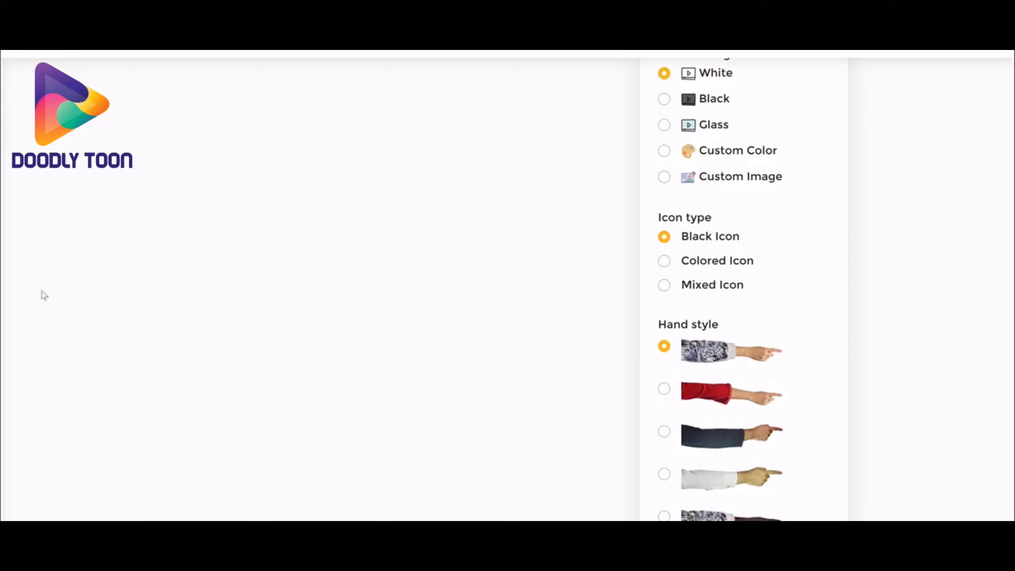
mouse_move(637, 220)
left_mouse_down()
mouse_move(744, 203)
mouse_move(769, 239)
mouse_move(686, 255)
mouse_move(623, 235)
mouse_move(642, 218)
left_mouse_up()
mouse_move(645, 257)
left_mouse_down()
mouse_move(768, 254)
mouse_move(764, 274)
mouse_move(684, 279)
mouse_move(648, 260)
mouse_move(653, 254)
left_mouse_up()
scroll(414, 120, "up", 8)
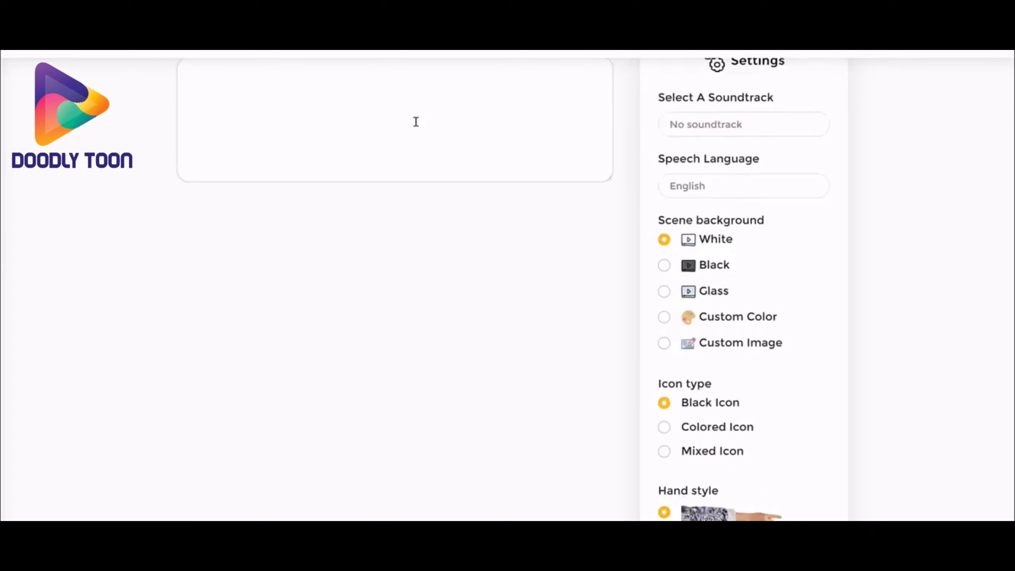
left_click_drag(176, 271, 419, 255)
Look through the hand styles offered in the project settings.
scroll(589, 288, "down", 5)
scroll(496, 247, "down", 2)
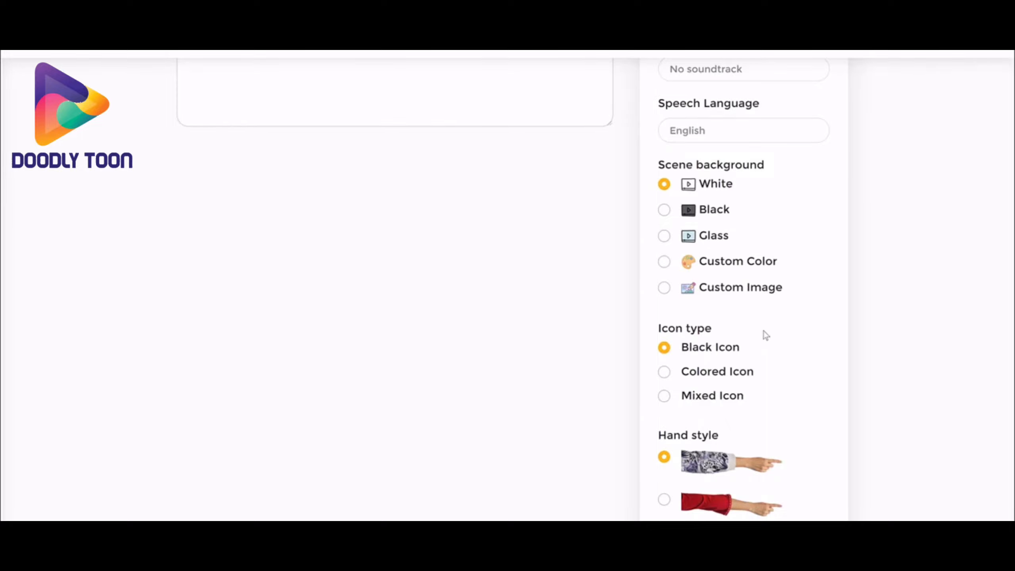
scroll(890, 294, "down", 5)
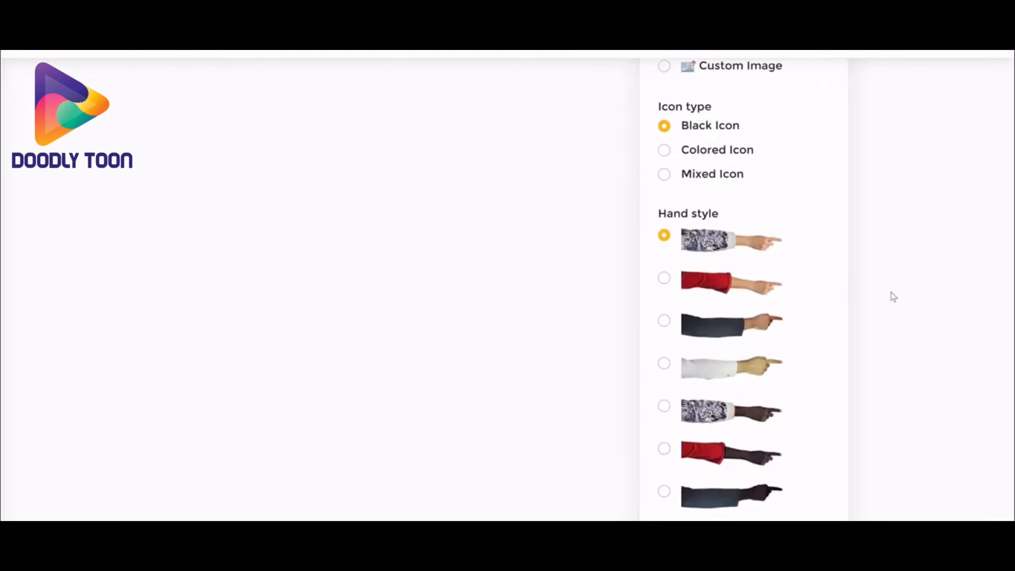
left_click_drag(665, 215, 738, 215)
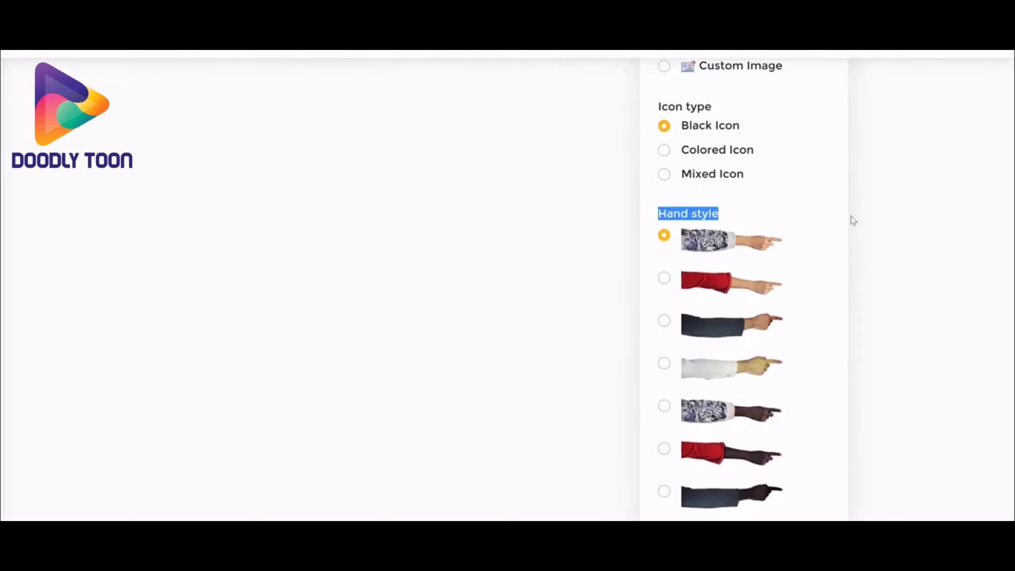
scroll(843, 218, "down", 2)
scroll(770, 289, "down", 2)
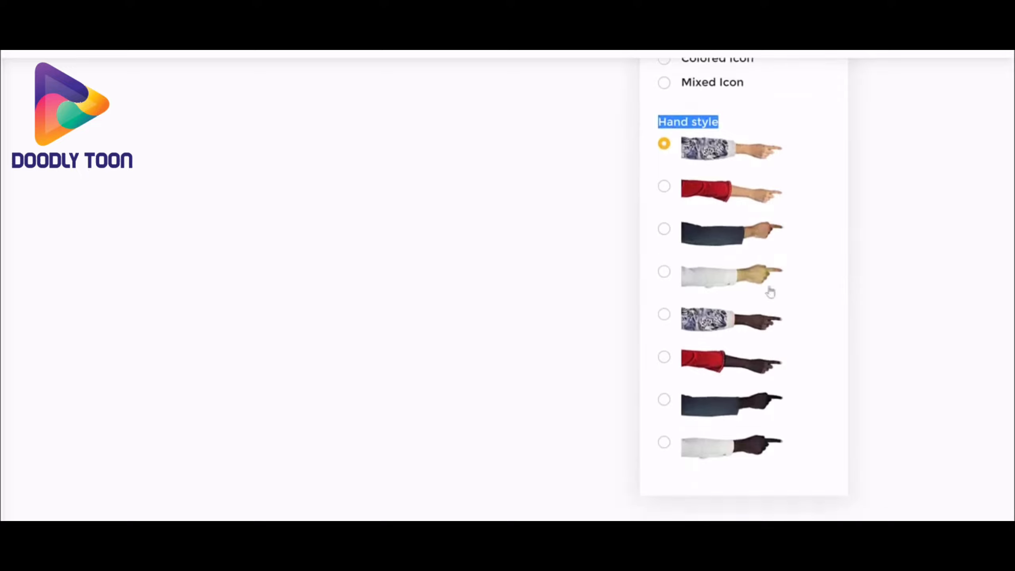
scroll(844, 318, "up", 2)
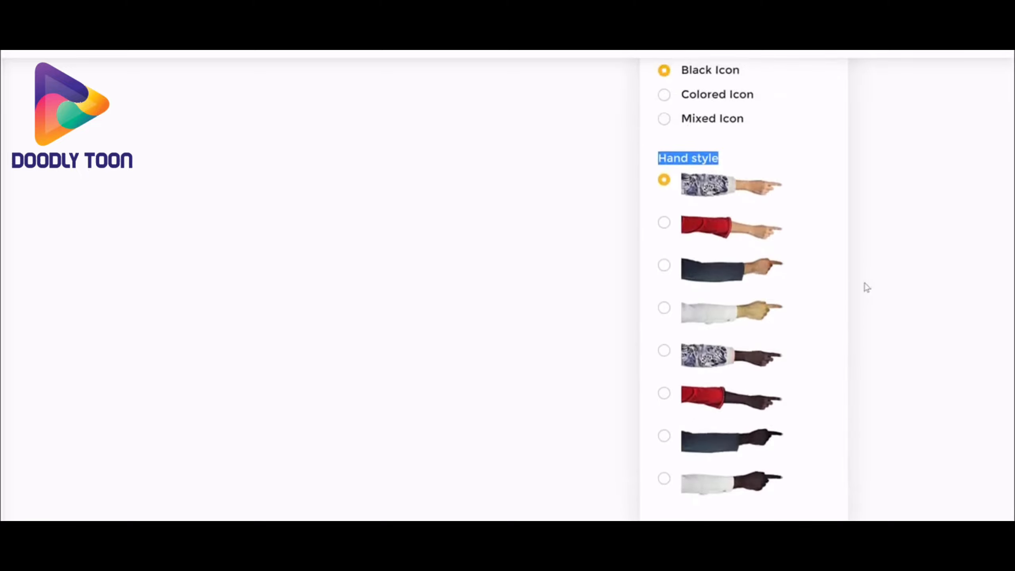
Paste the script line starting "If you're looking for a quality bakery for your next event" into Slide 1.
left_click(773, 159)
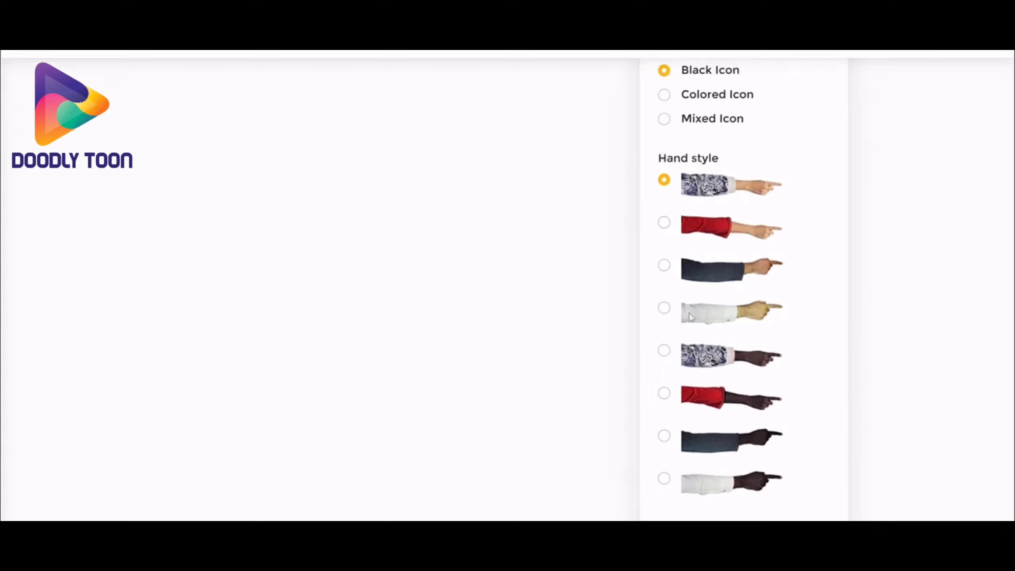
scroll(824, 478, "up", 2)
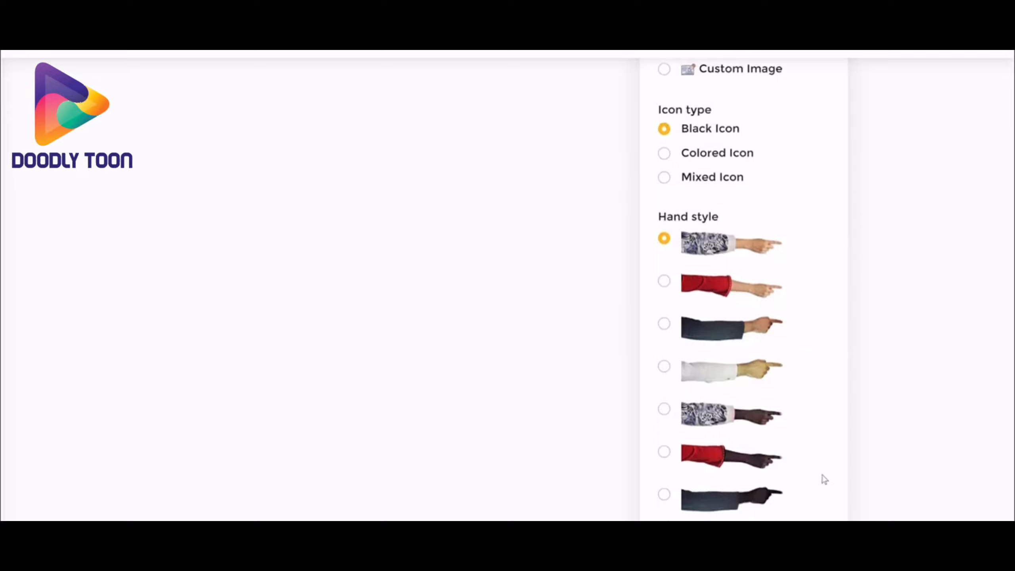
scroll(824, 478, "up", 5)
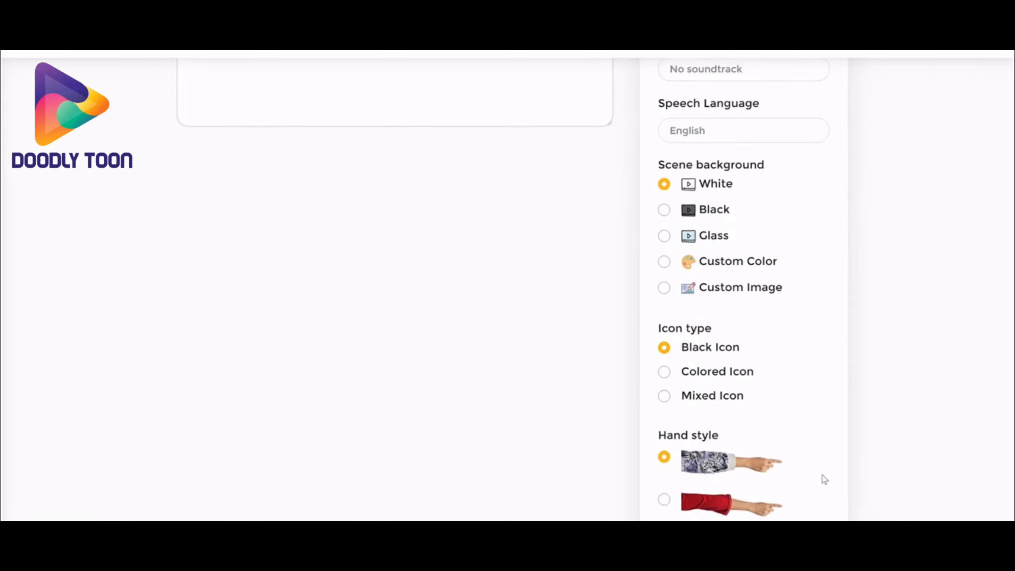
scroll(825, 479, "up", 5)
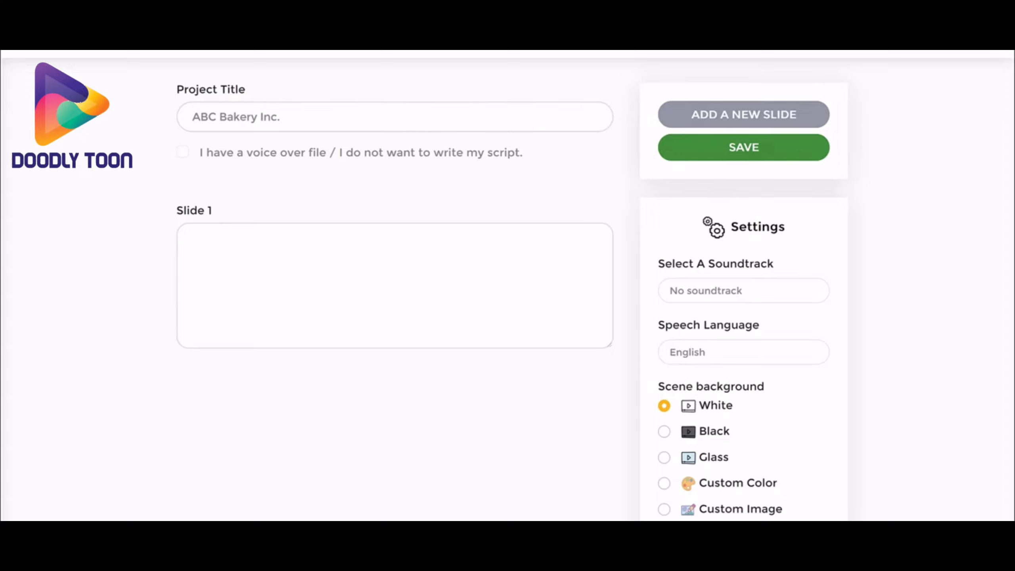
right_click(268, 243)
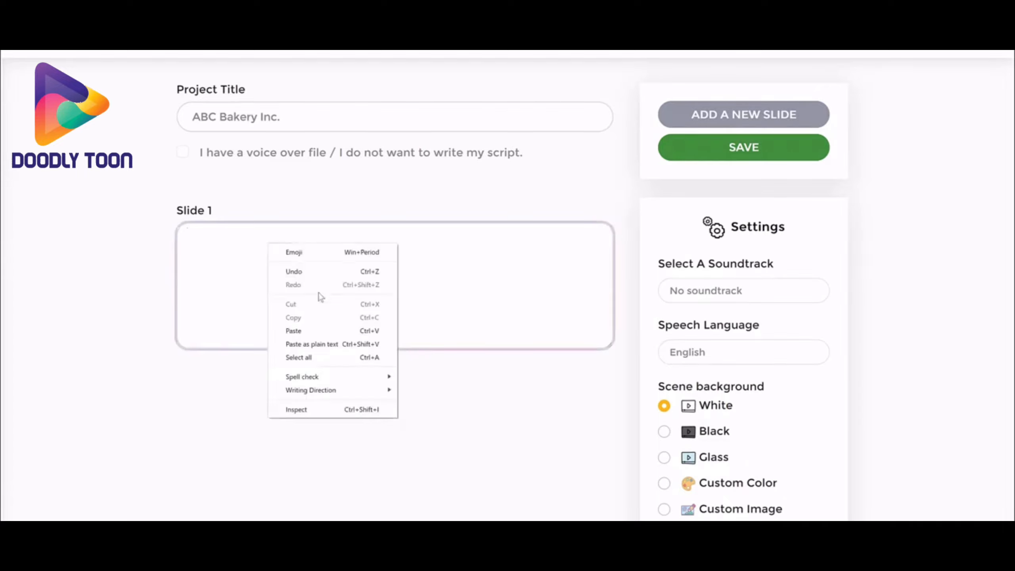
left_click(301, 331)
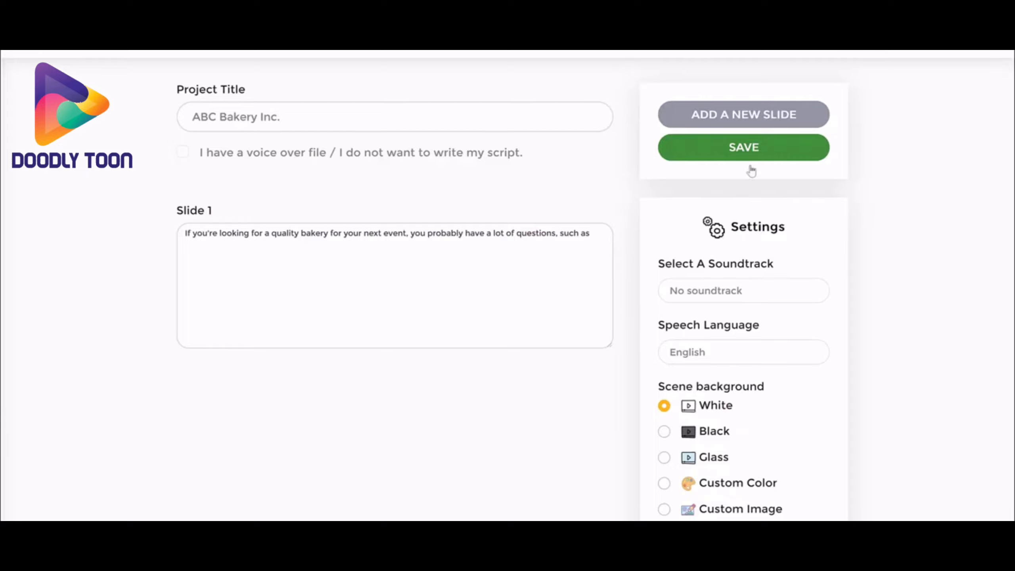
Add Slide 2 and paste its script text starting "Do you create baked goods for the type of event I am having?".
left_click(744, 112)
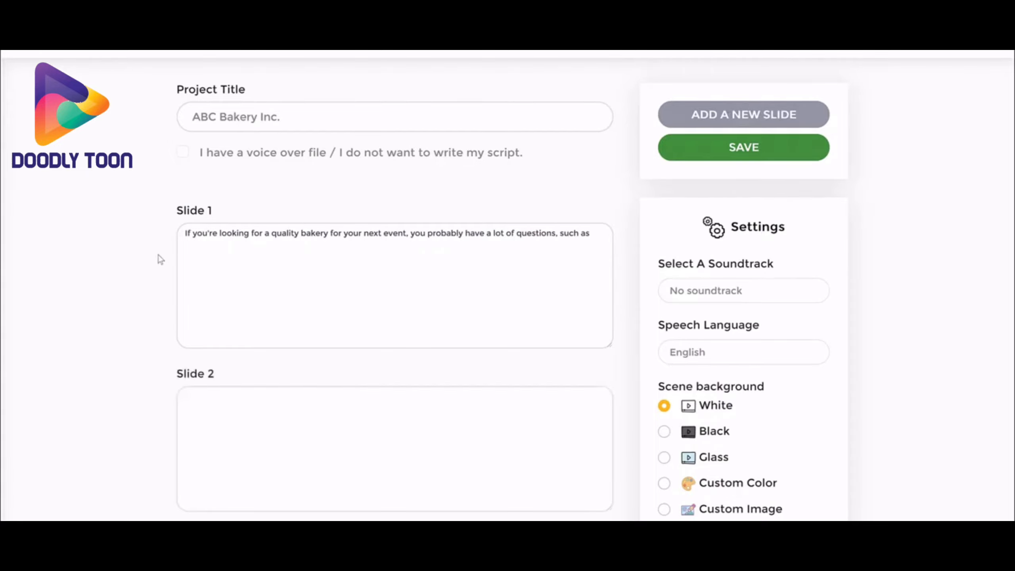
scroll(159, 258, "down", 3)
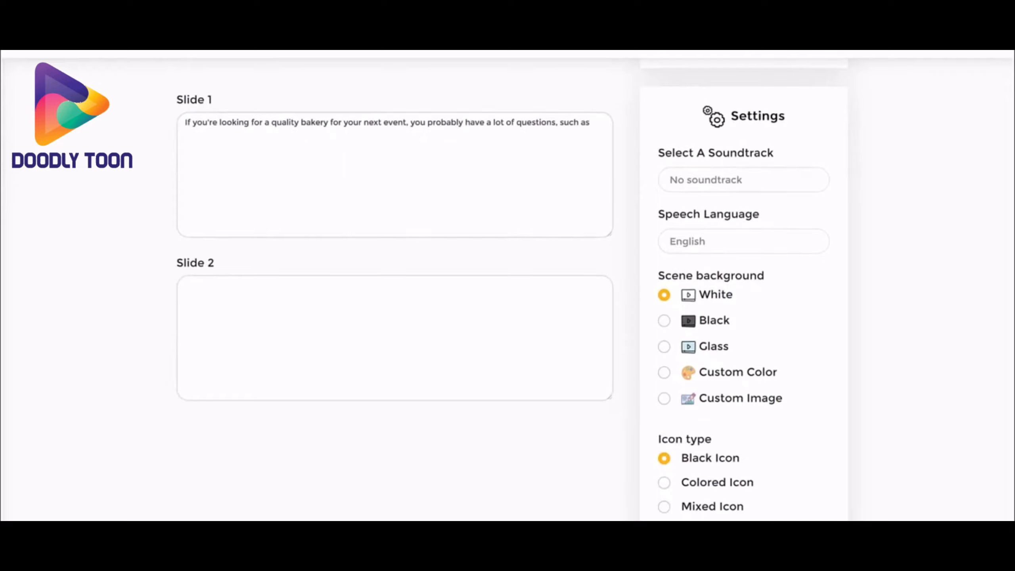
right_click(299, 317)
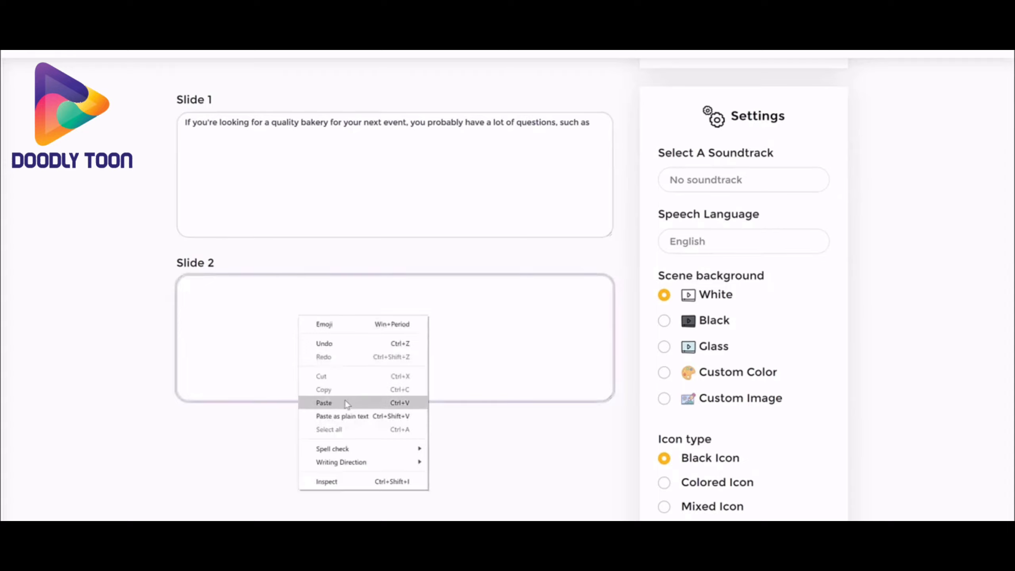
left_click(331, 401)
left_click(886, 233)
Add Slide 3 and paste the script line "No matter your question, we have the answers.".
scroll(886, 233, "up", 3)
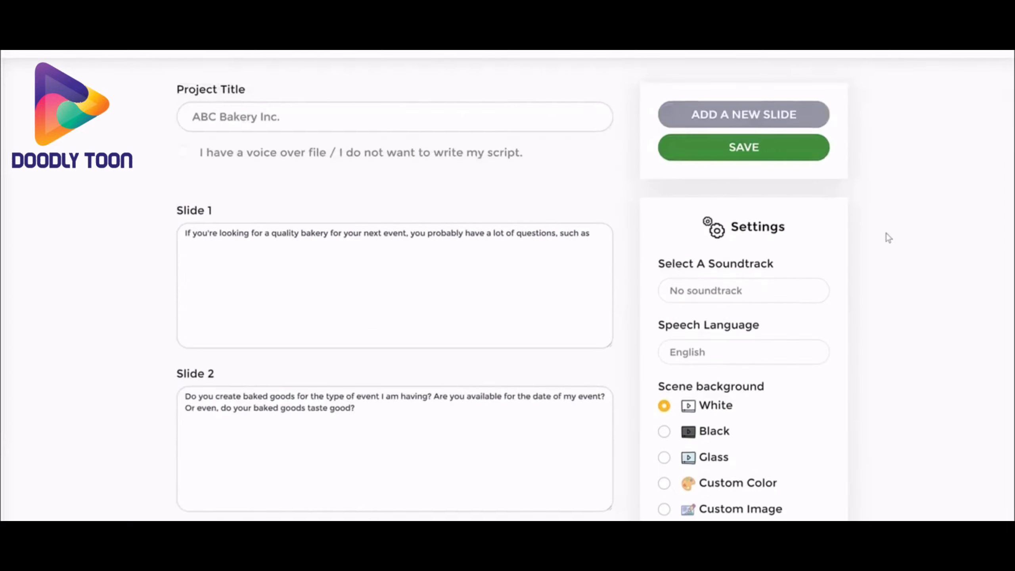
left_click(733, 122)
scroll(394, 317, "down", 6)
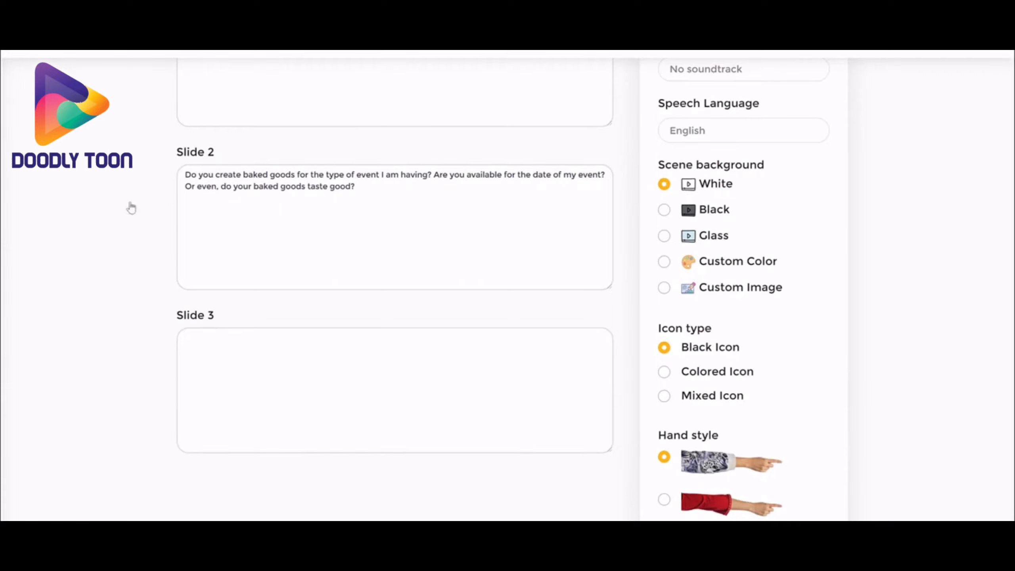
right_click(305, 352)
left_click(331, 440)
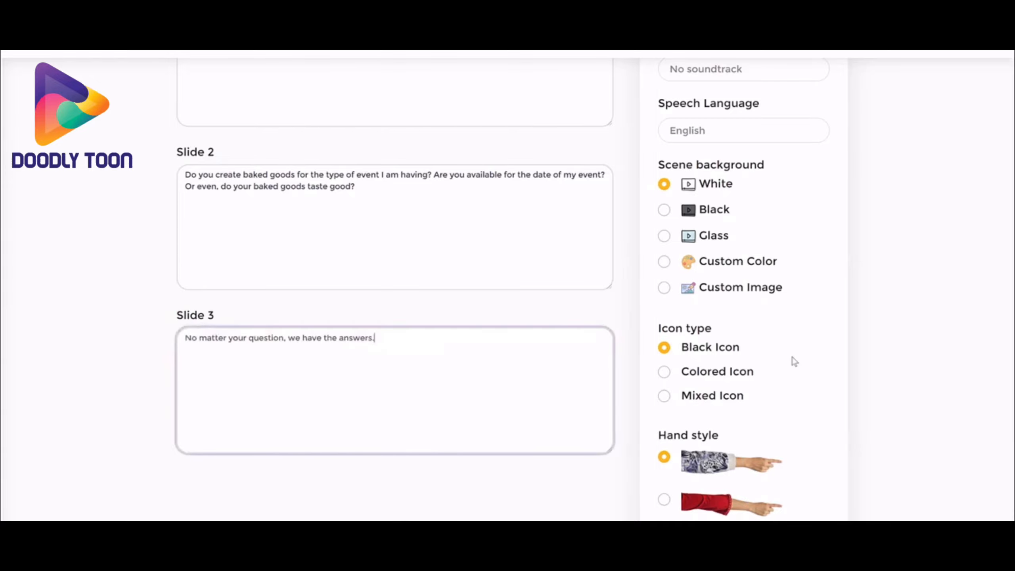
Review the script text of all the project's slides from the first to the last.
scroll(795, 357, "up", 6)
scroll(805, 351, "down", 4)
scroll(807, 355, "up", 4)
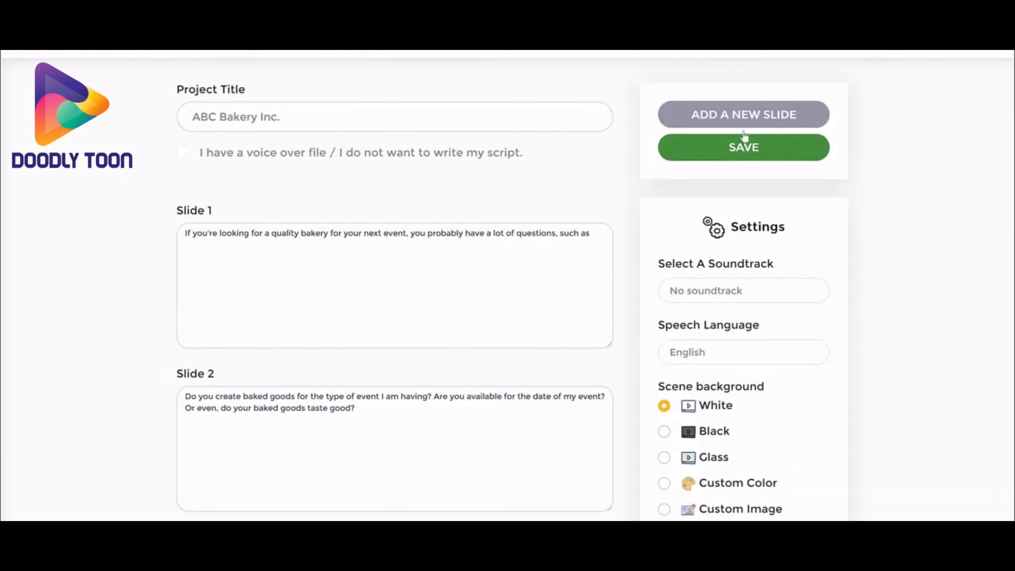
scroll(501, 234, "down", 8)
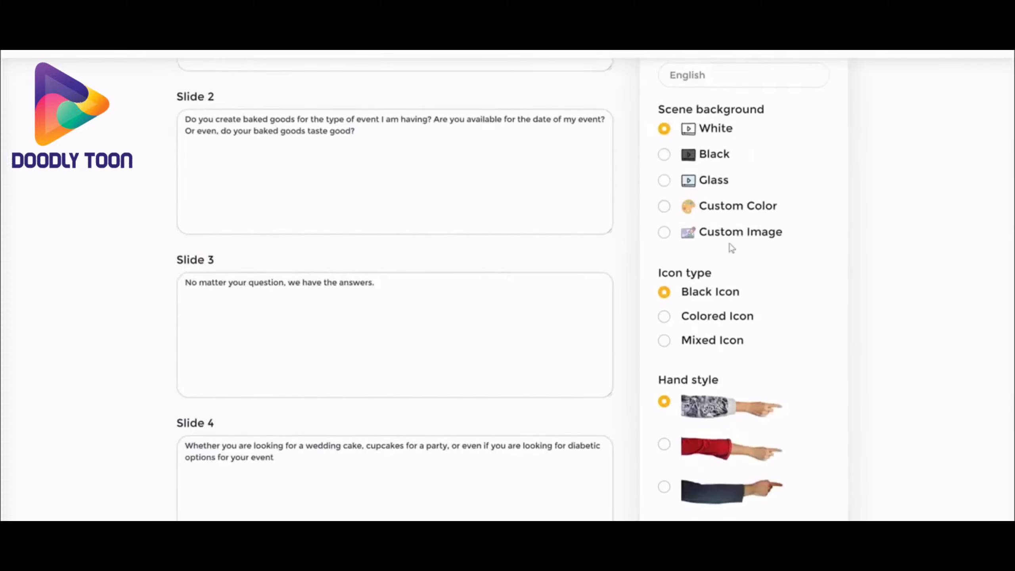
scroll(730, 244, "down", 8)
scroll(729, 248, "down", 4)
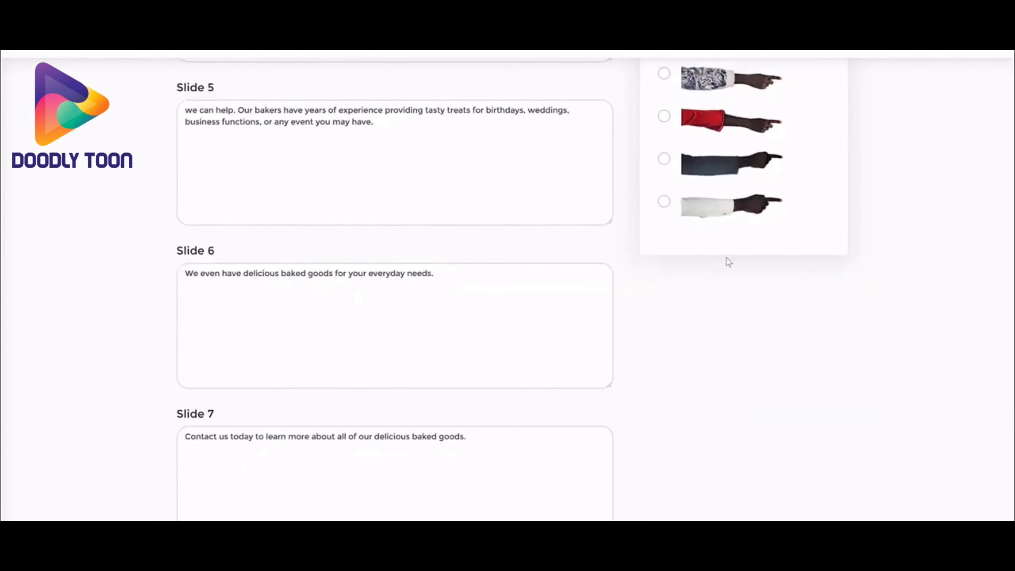
scroll(720, 277, "down", 5)
scroll(770, 295, "up", 9)
scroll(806, 300, "up", 10)
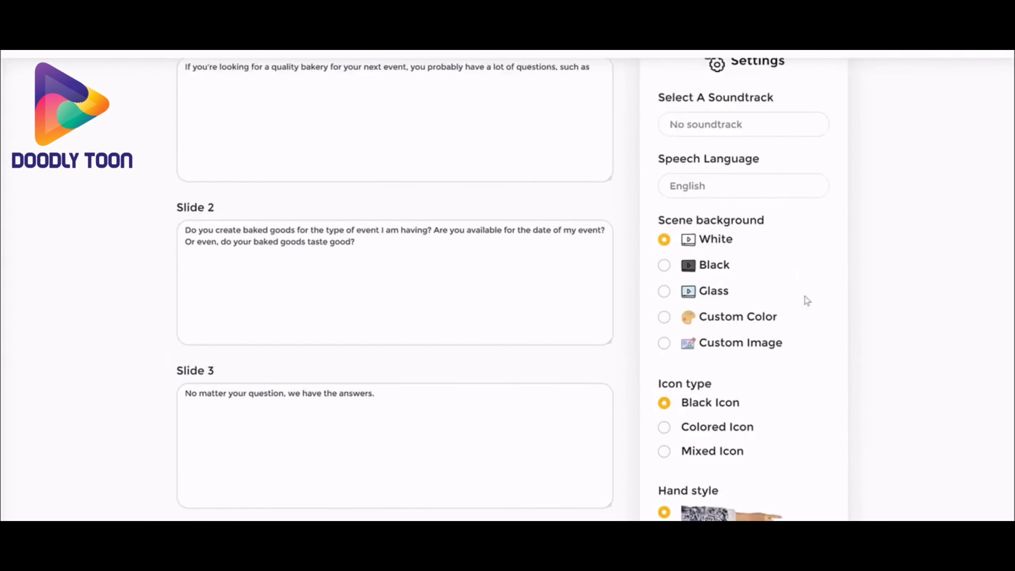
Set the project's icon type to Mixed Icon.
scroll(815, 346, "down", 3)
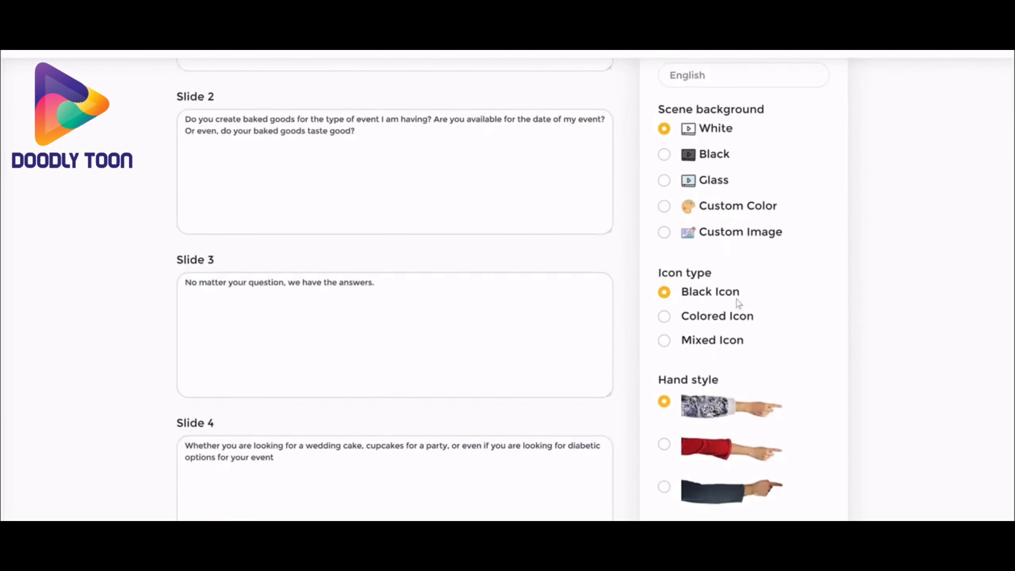
left_click(663, 341)
scroll(891, 340, "up", 3)
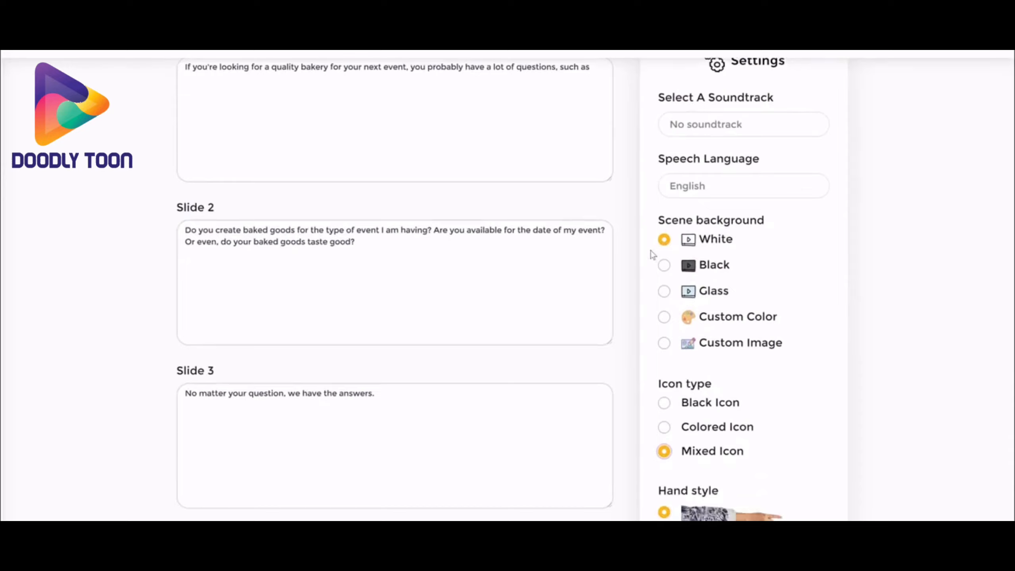
Check the hand style and slide scripts once more and save the new project to generate its scenes.
scroll(868, 258, "down", 10)
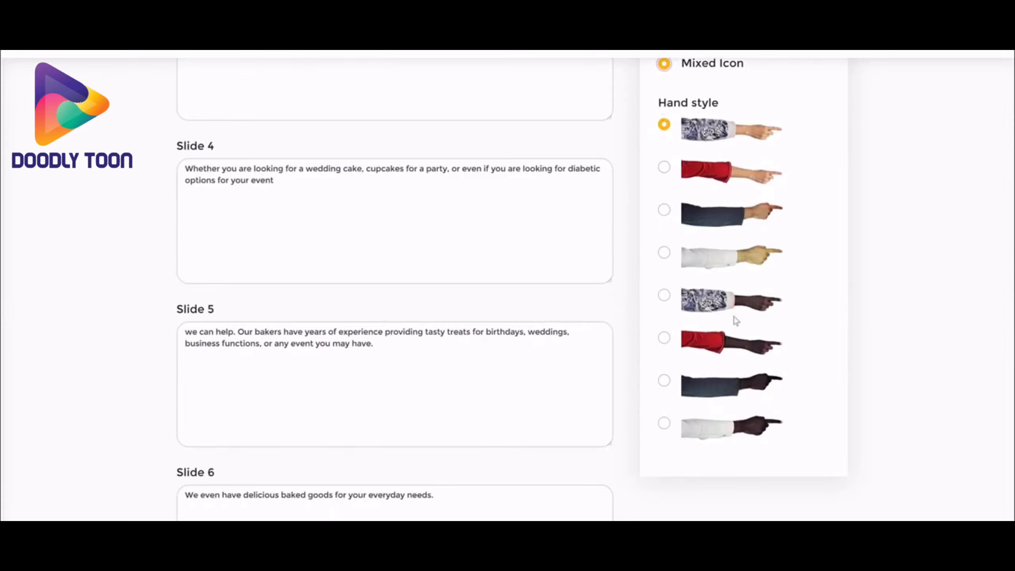
scroll(854, 331, "down", 3)
scroll(784, 380, "down", 7)
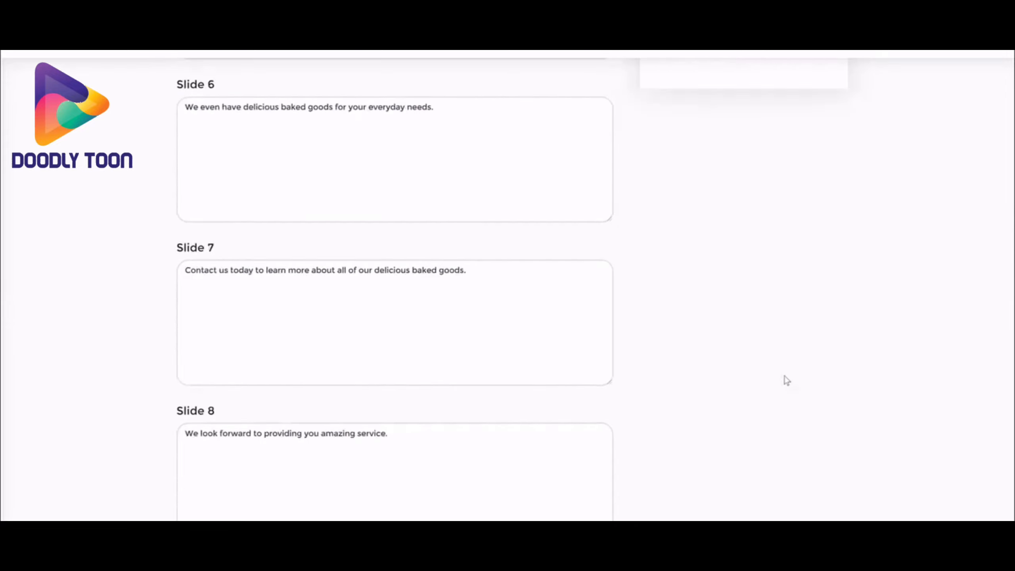
scroll(784, 381, "up", 9)
scroll(838, 256, "down", 12)
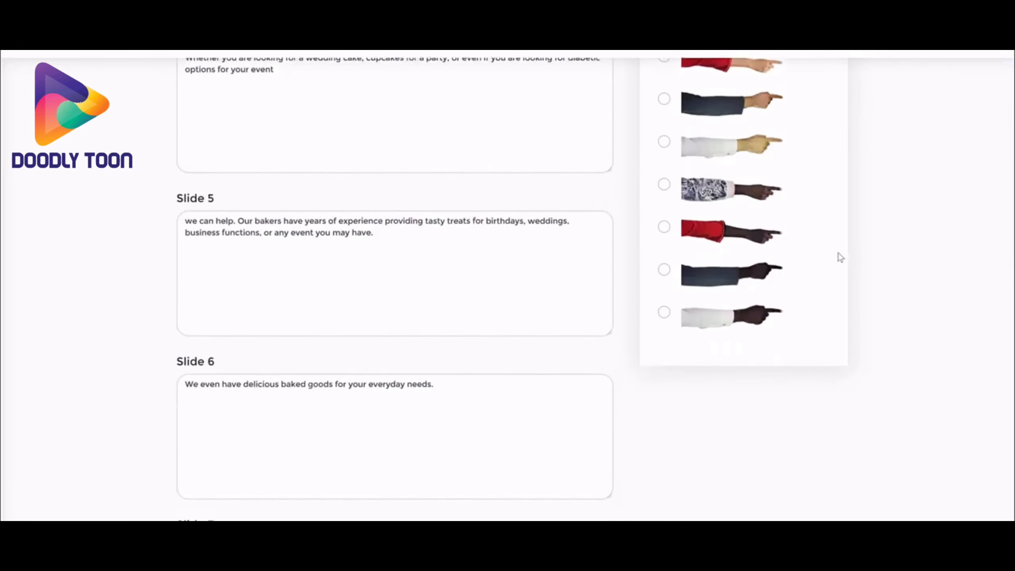
scroll(840, 258, "up", 19)
scroll(840, 258, "up", 10)
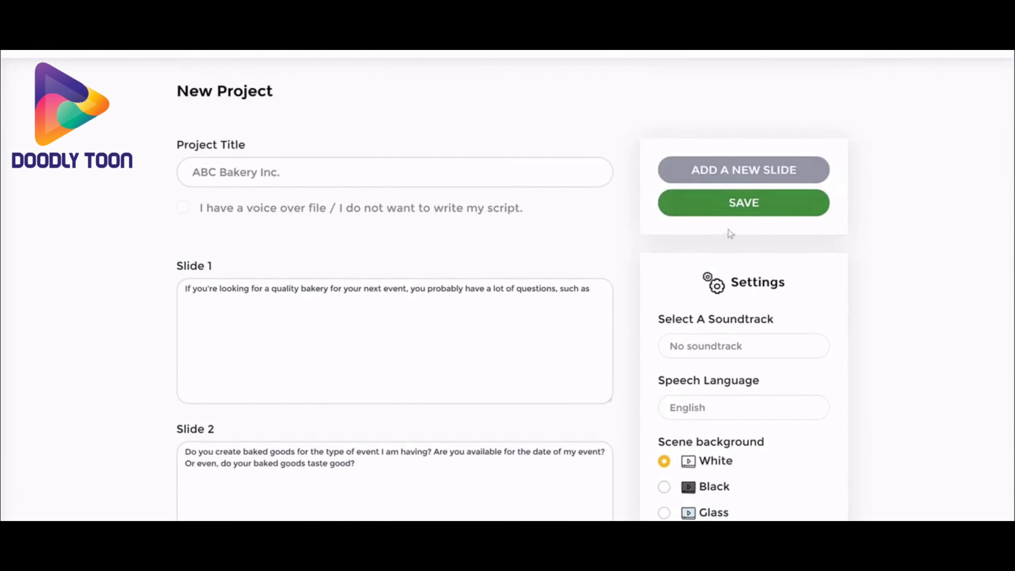
left_click(732, 204)
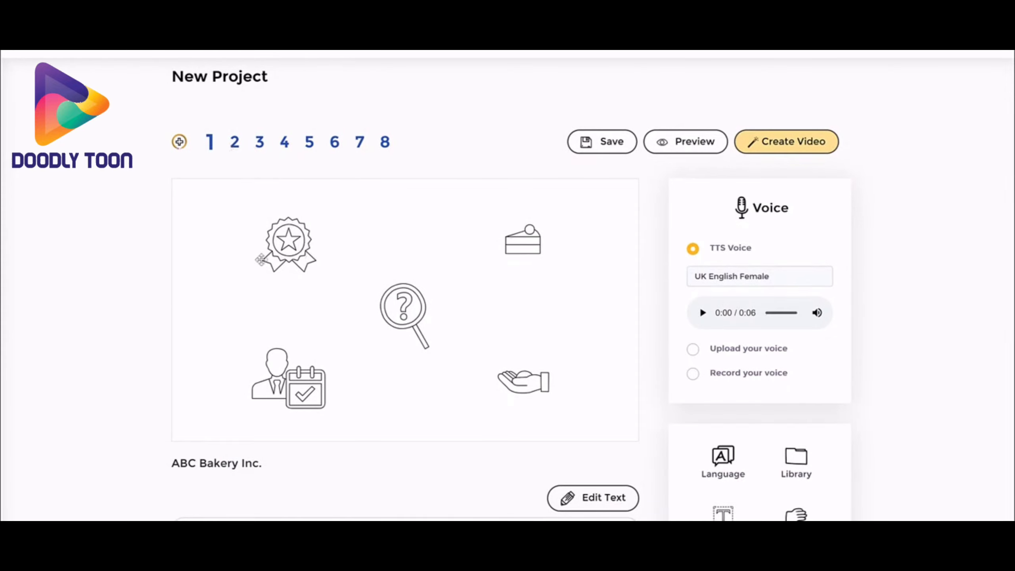
Examine the keywords in the first slide's script, such as "looking" and "quality bakery".
scroll(153, 228, "down", 4)
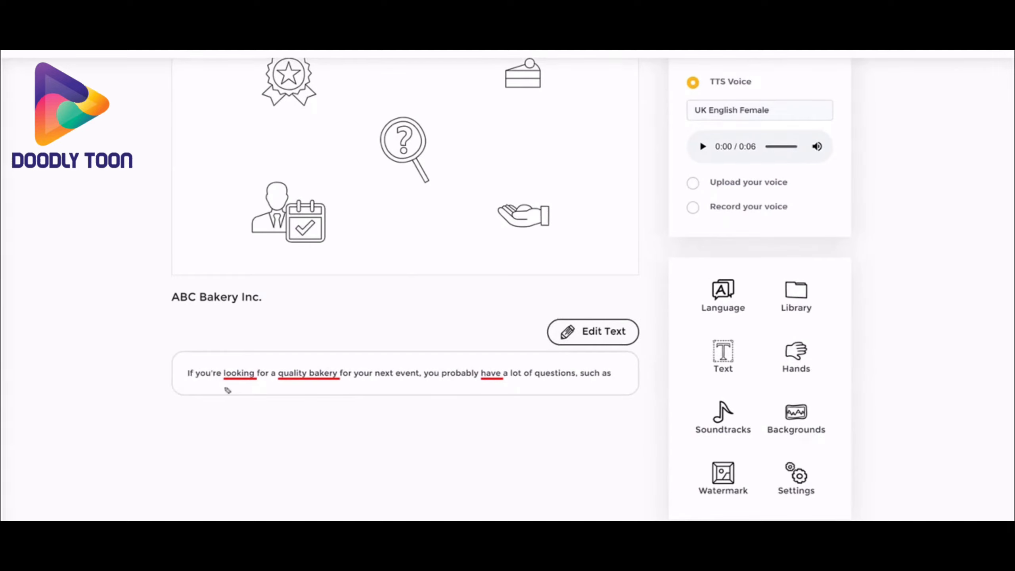
left_click_drag(224, 387, 341, 387)
scroll(464, 276, "up", 3)
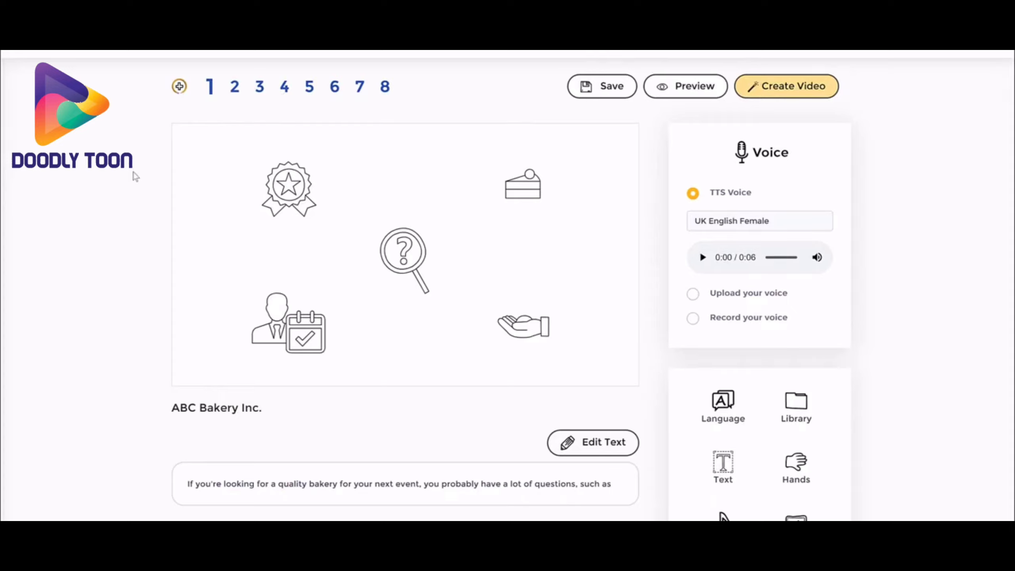
Enlarge the award ribbon icon on slide 1 slightly and recolor it dark red.
left_click(278, 200)
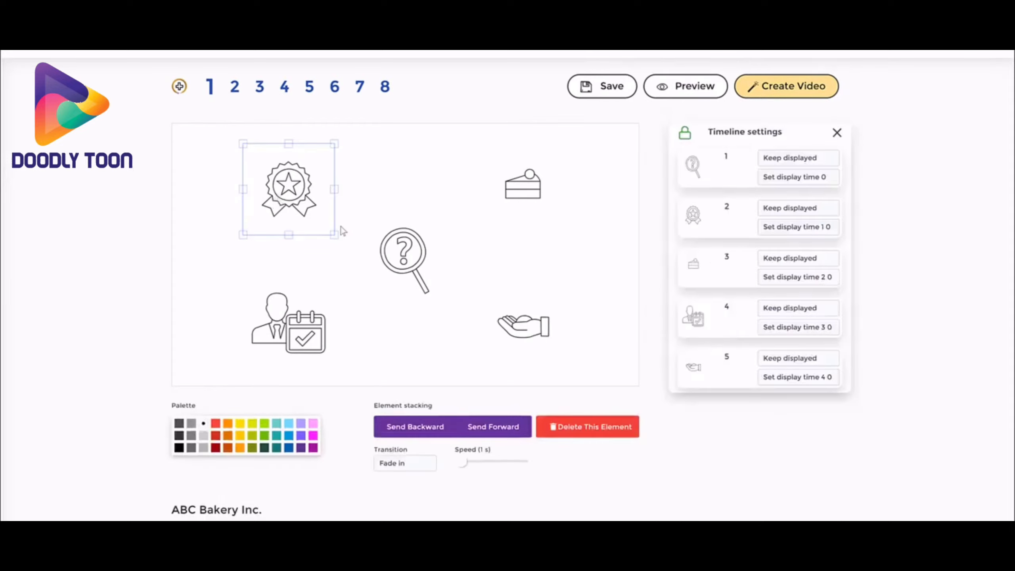
left_click_drag(332, 237, 348, 247)
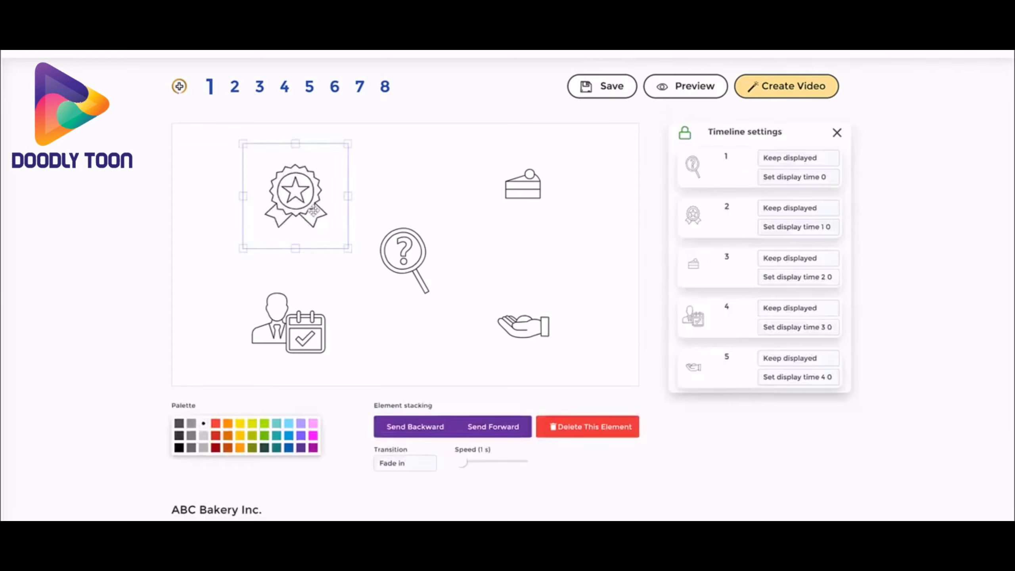
left_click(215, 447)
left_click(400, 249)
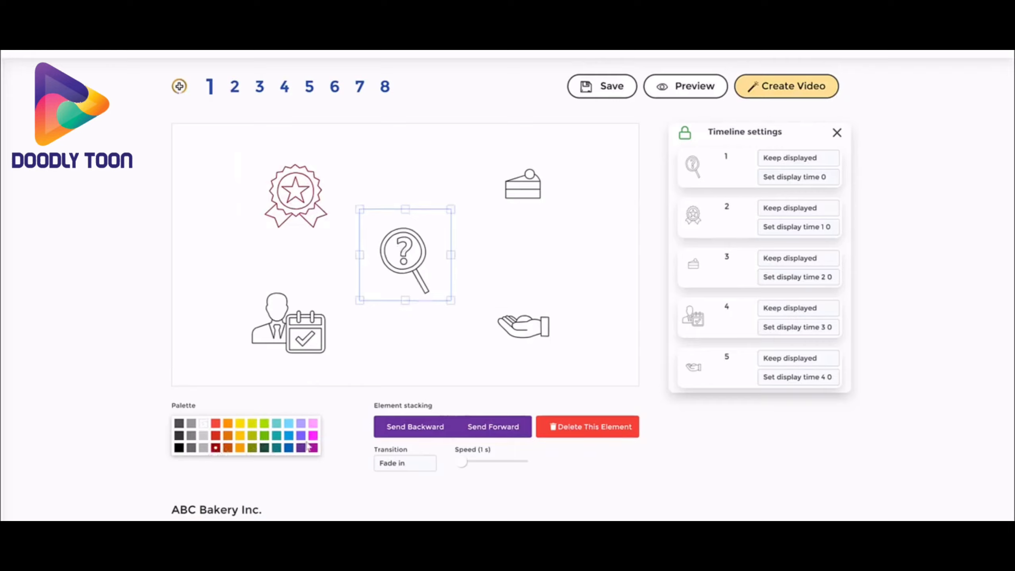
Set the award ribbon icon's transition to Hand drawing.
left_click(284, 194)
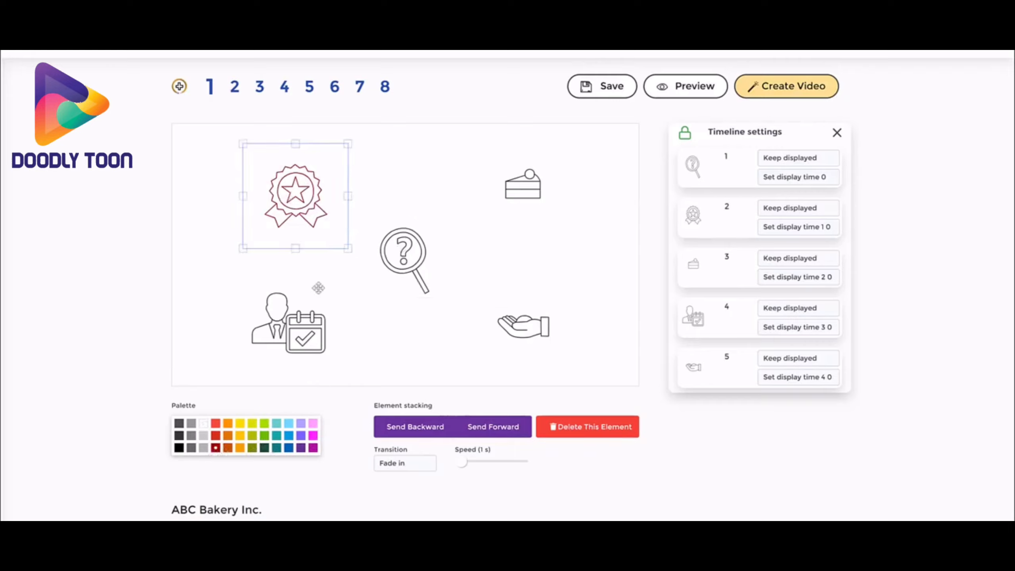
left_click(401, 467)
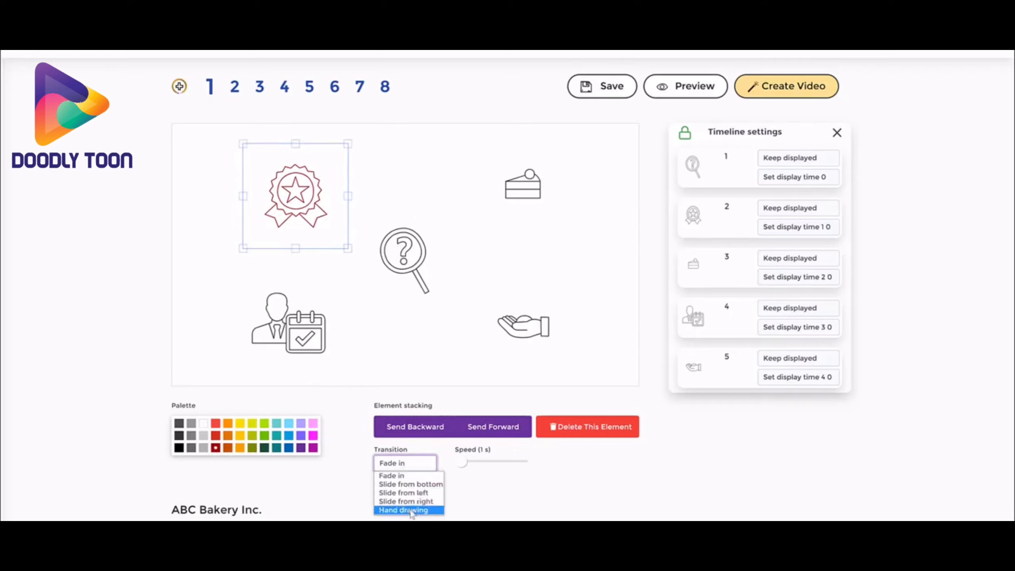
left_click(411, 510)
Set the question-mark magnifier icon's transition to Slide from left and deselect the icon.
left_click(397, 264)
left_click(402, 463)
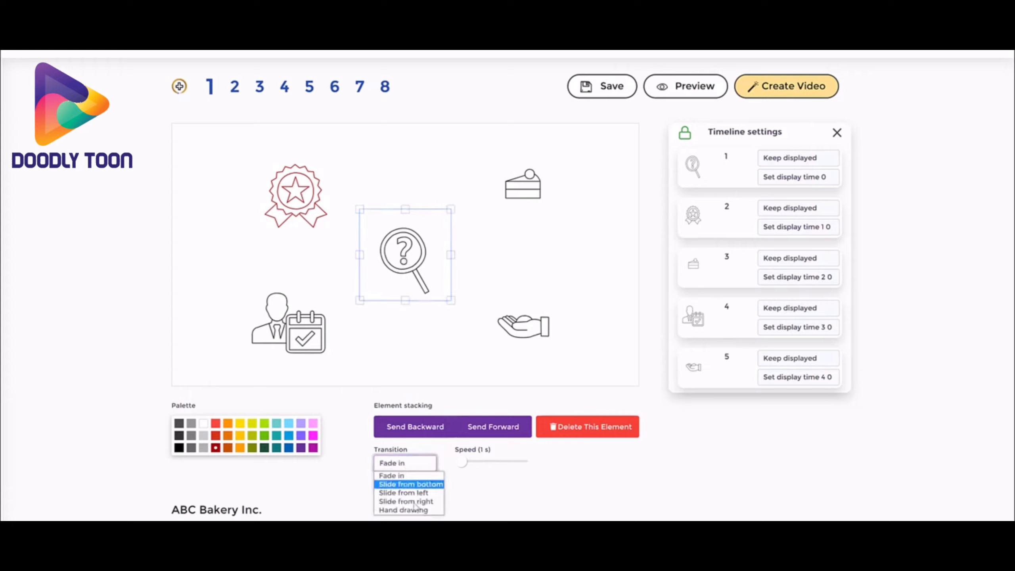
left_click(416, 493)
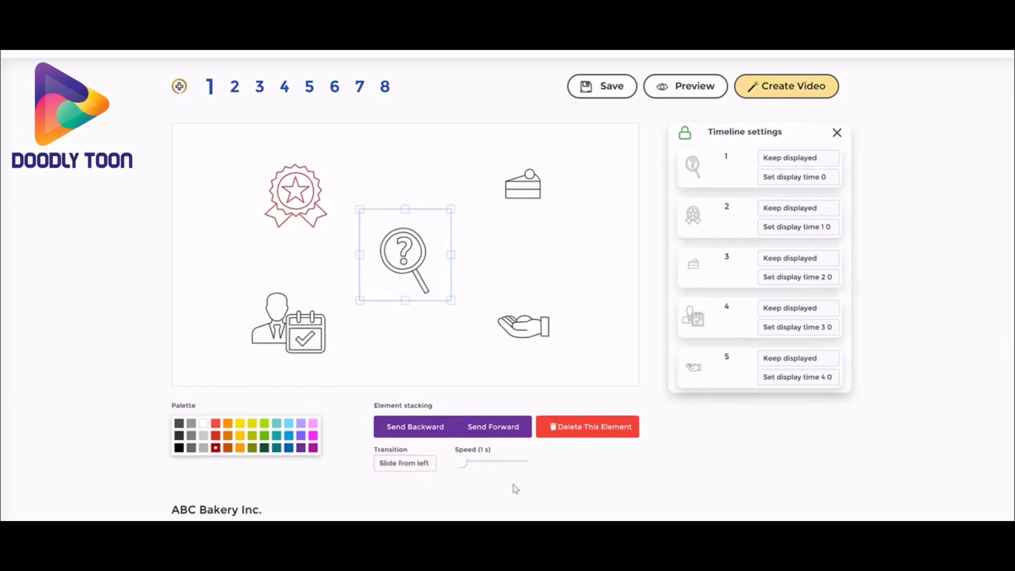
left_click(515, 284)
left_click(553, 241)
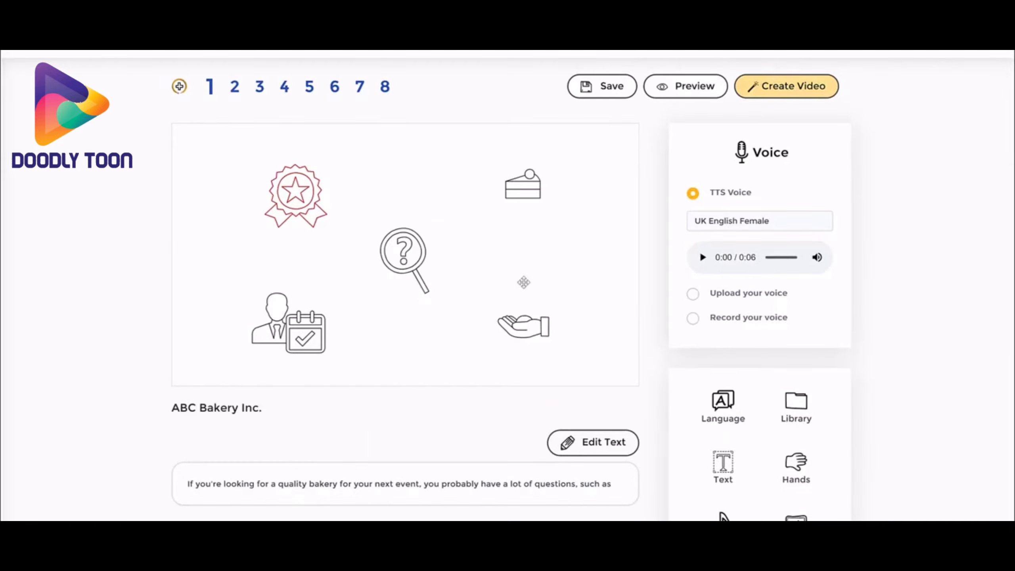
scroll(599, 292, "down", 3)
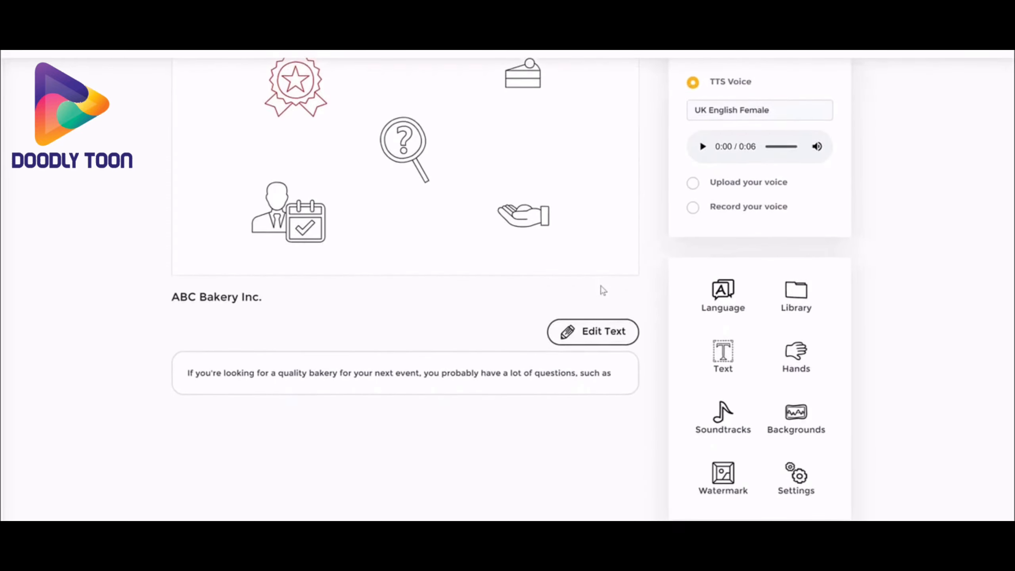
scroll(603, 291, "up", 3)
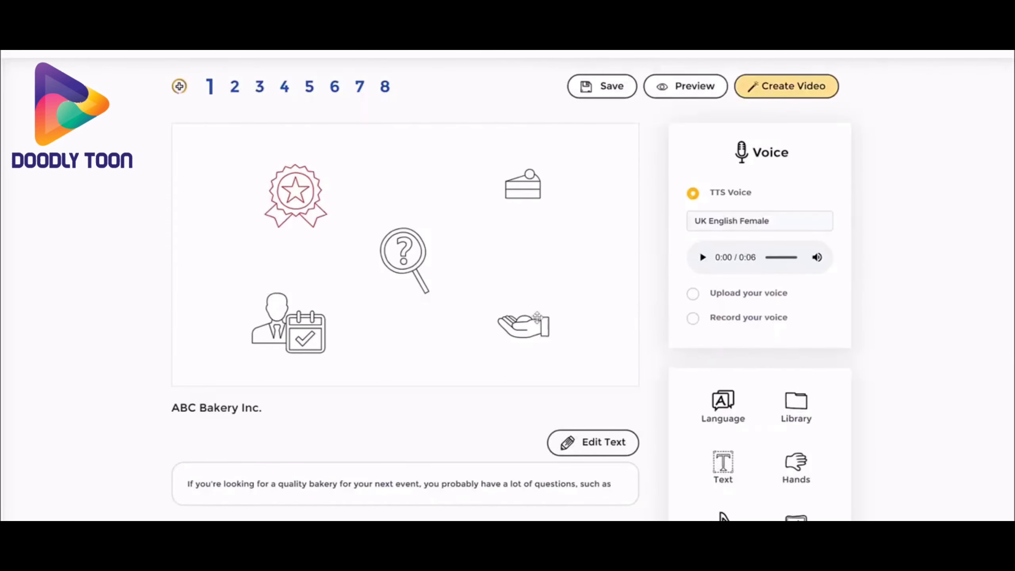
Examine the display order and display times in slide 1's timeline settings, and close them.
left_click(402, 260)
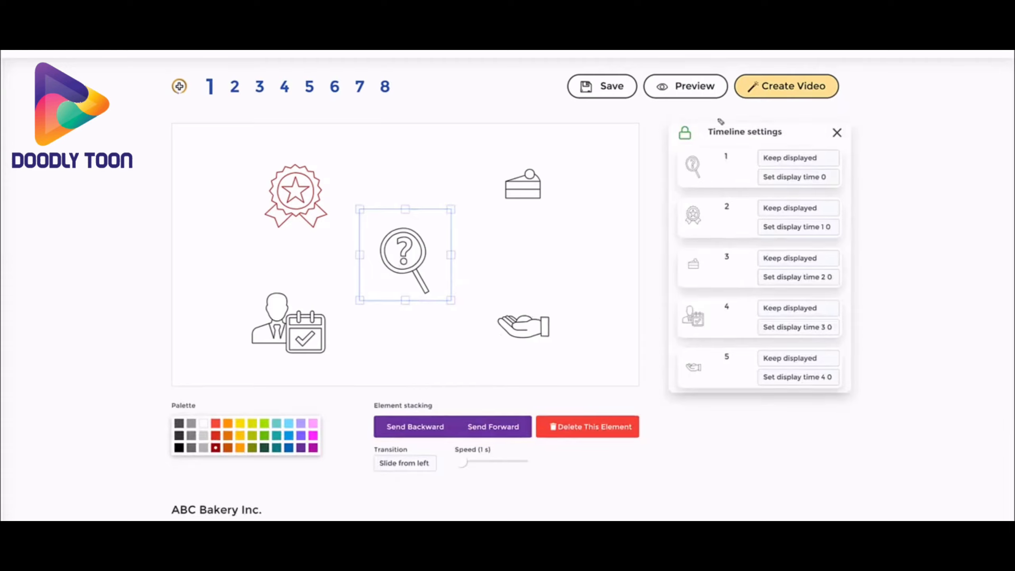
mouse_move(662, 114)
left_mouse_down()
mouse_move(834, 113)
mouse_move(883, 158)
mouse_move(887, 363)
mouse_move(841, 412)
mouse_move(666, 410)
mouse_move(645, 346)
mouse_move(646, 178)
mouse_move(663, 114)
left_mouse_up()
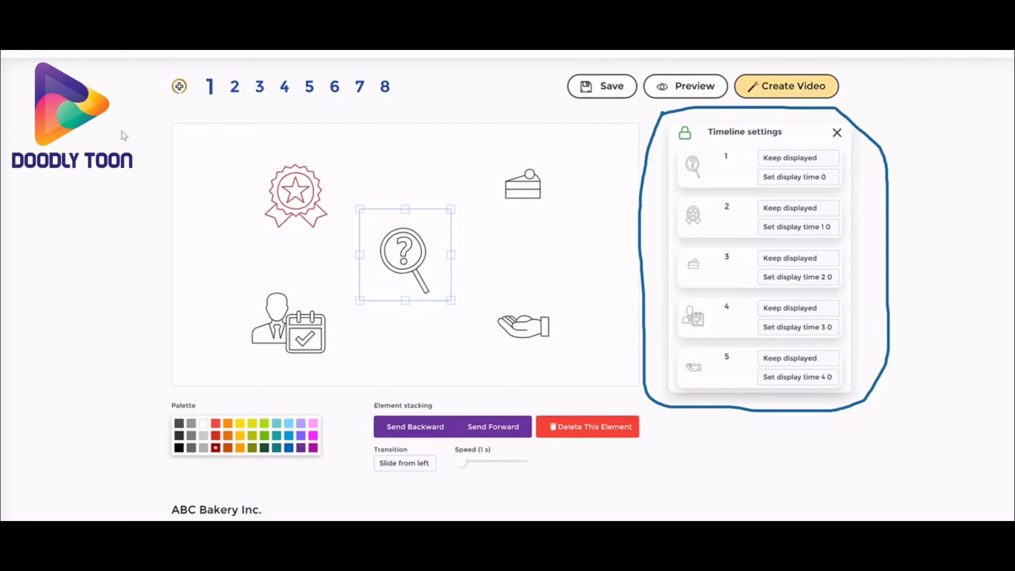
left_click(835, 133)
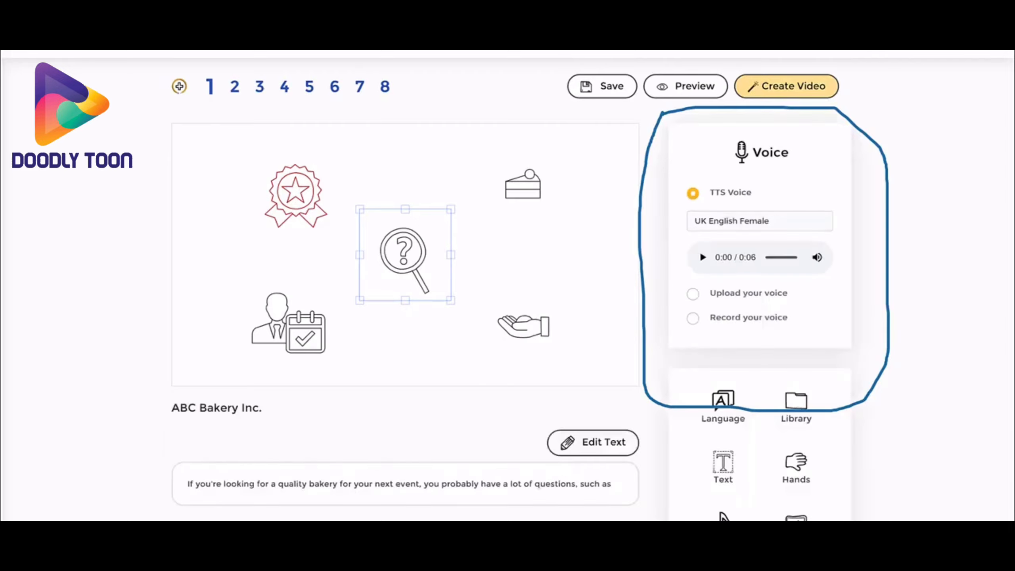
Insert the text "Ours Is A Quality Bakery" on slide 1.
scroll(737, 392, "down", 2)
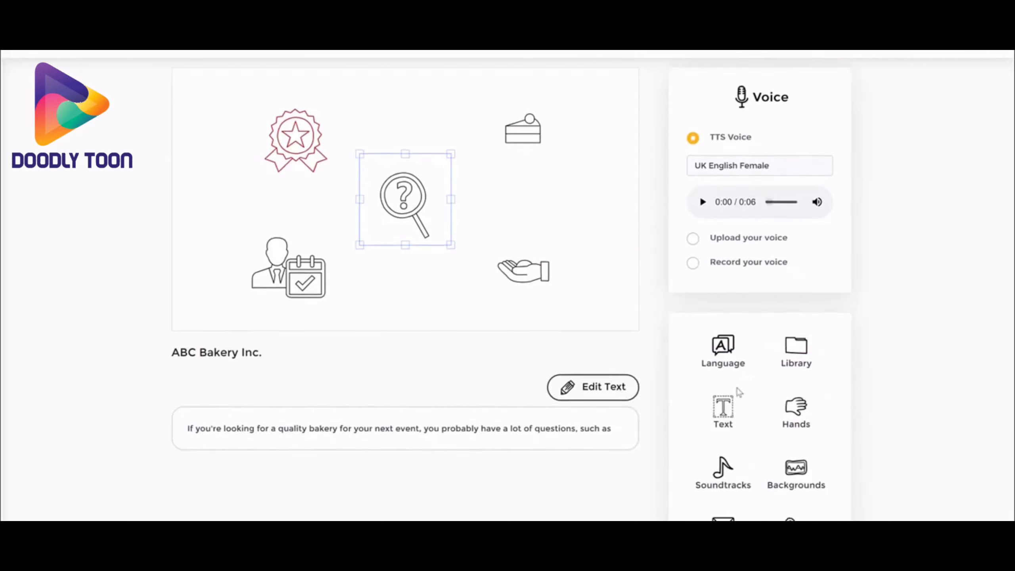
left_click(735, 394)
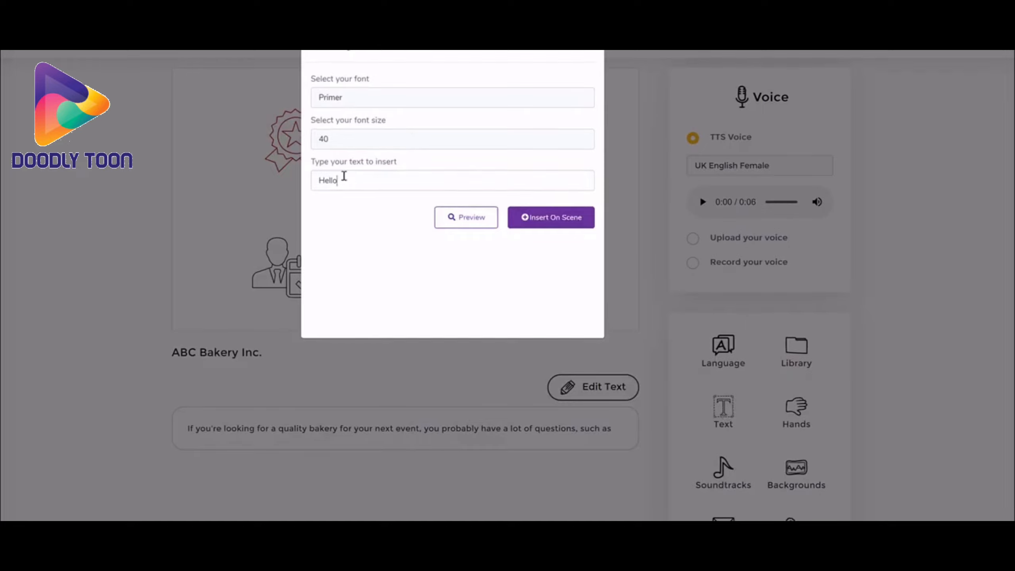
double_click(344, 179)
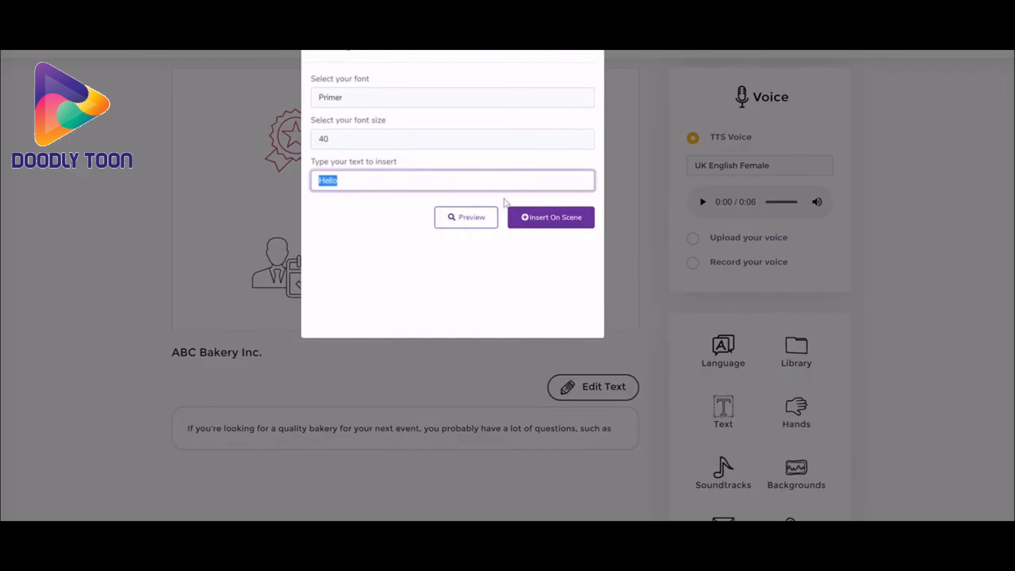
type("Ours Is A Quality Bakery")
left_click(535, 219)
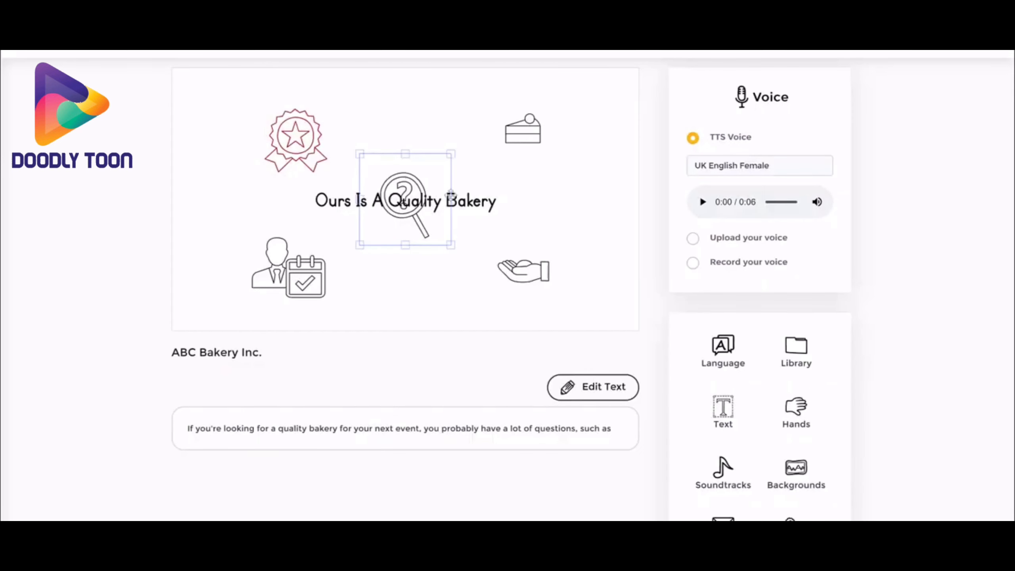
Rearrange slide 1 with the bakery text near the bottom center and the five icons shifted outward and upward around it.
left_click(484, 200)
left_click_drag(485, 200, 509, 308)
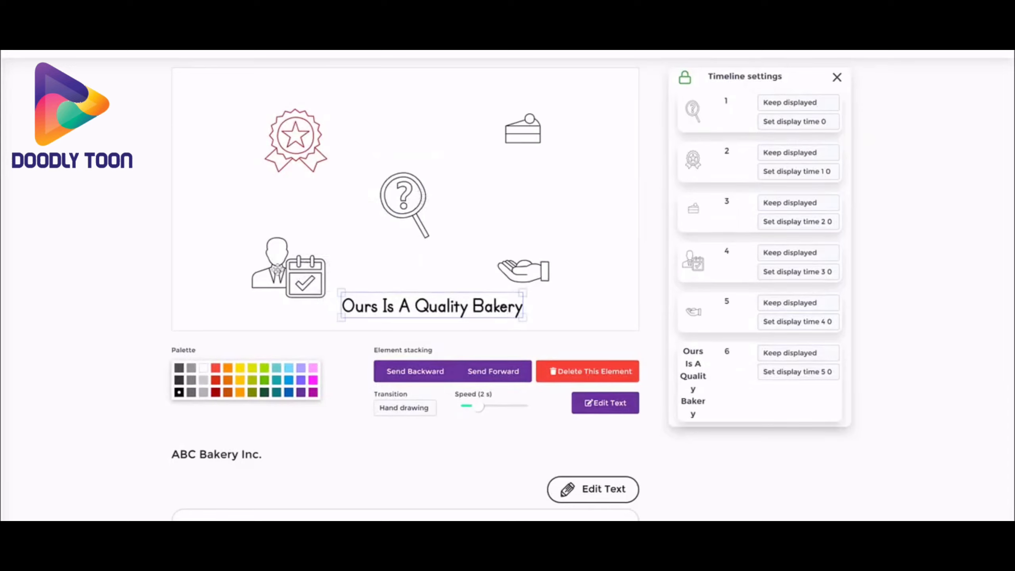
left_click_drag(277, 270, 259, 250)
left_click_drag(283, 146, 258, 134)
left_click_drag(405, 188, 394, 148)
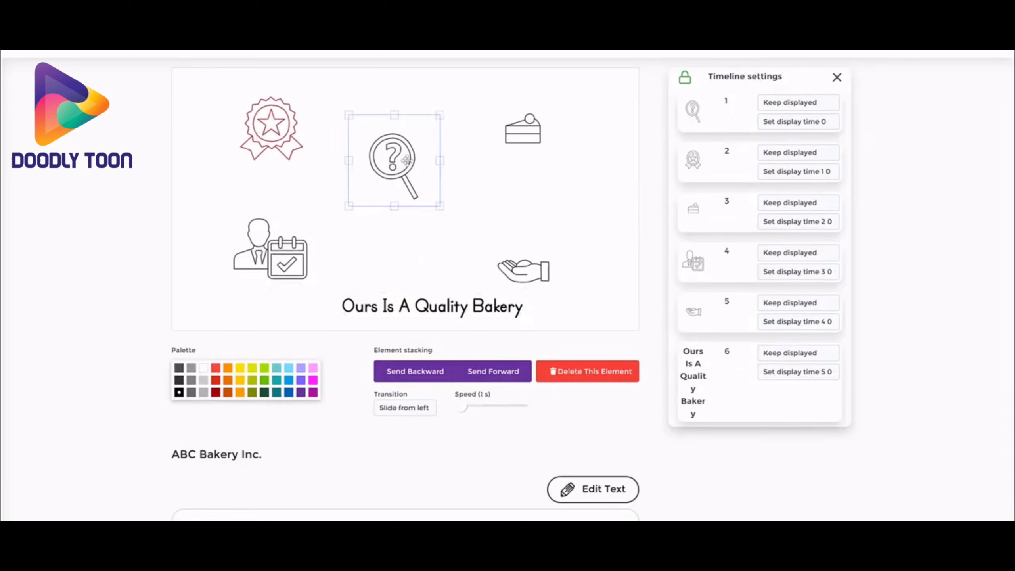
left_click_drag(527, 129, 546, 113)
left_click_drag(524, 280, 549, 210)
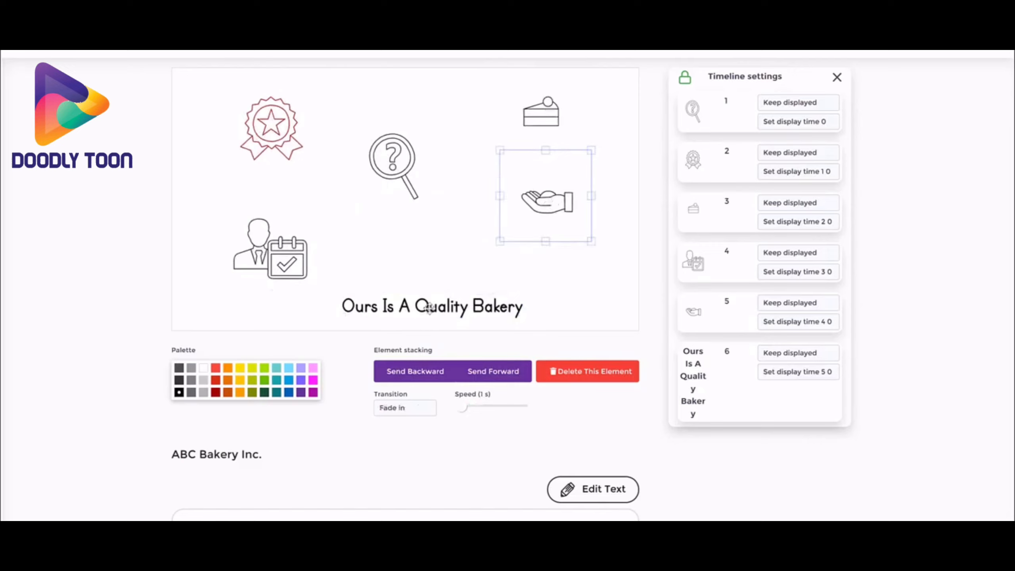
left_click_drag(430, 308, 432, 288)
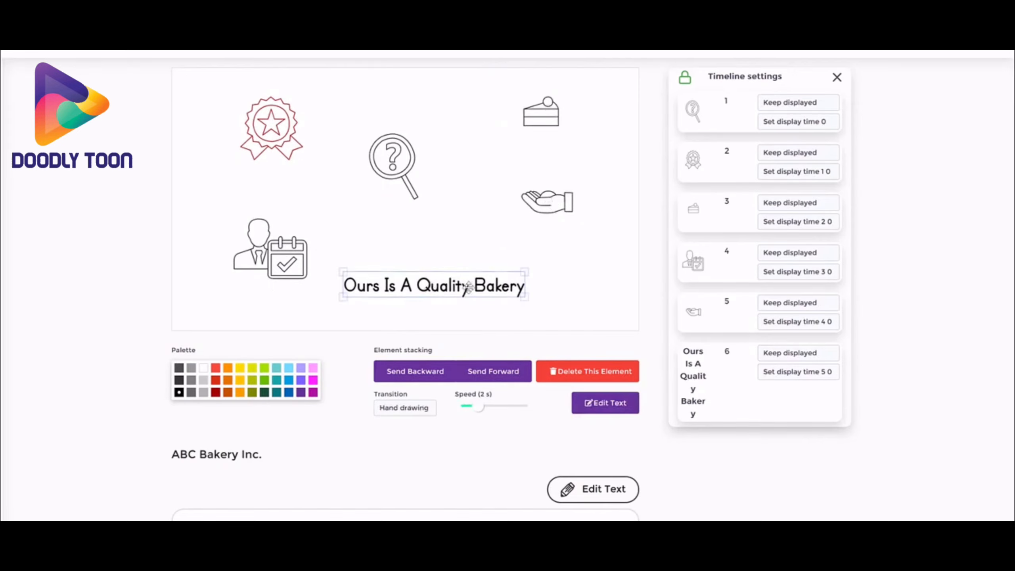
Set the bakery text's transition speed to 2.5 s and recolor the text dark red.
left_click_drag(481, 410, 485, 410)
left_click(215, 392)
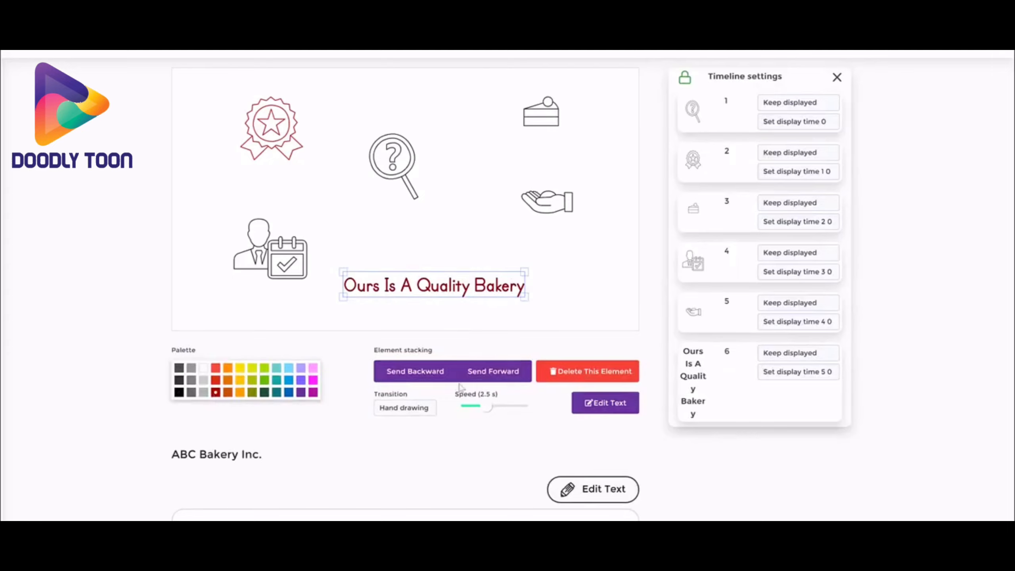
left_click(614, 300)
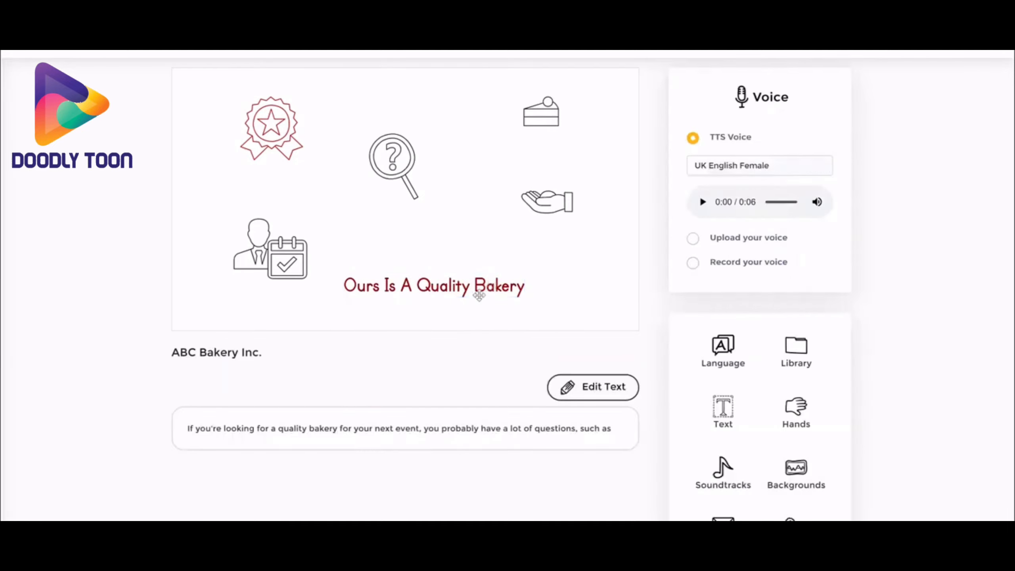
Review the bakery text's transition options and its entry in the timeline settings, and deselect the text.
left_click(460, 296)
left_click(612, 262)
left_click(409, 295)
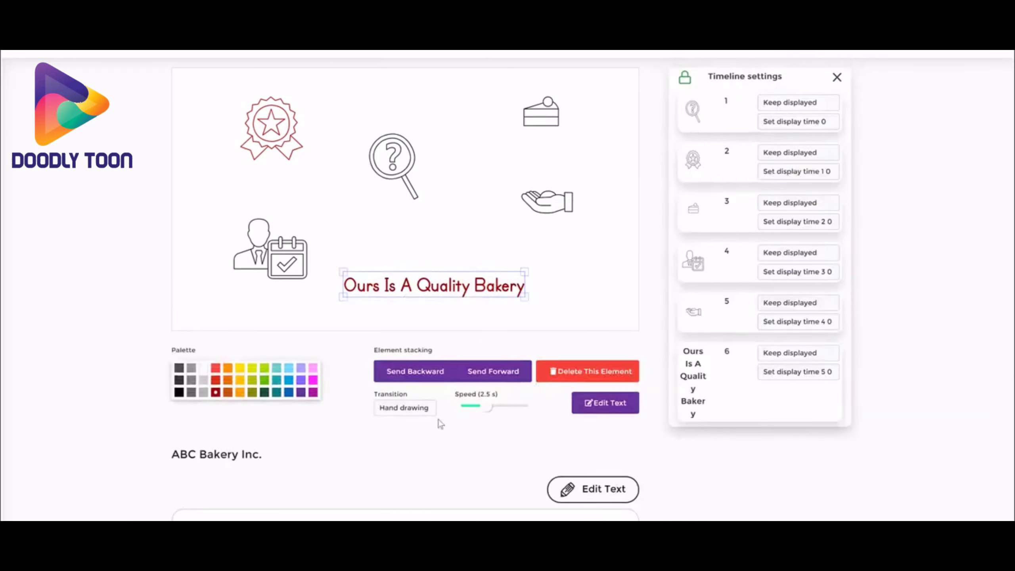
left_click(409, 408)
left_click(679, 437)
scroll(782, 208, "up", 1)
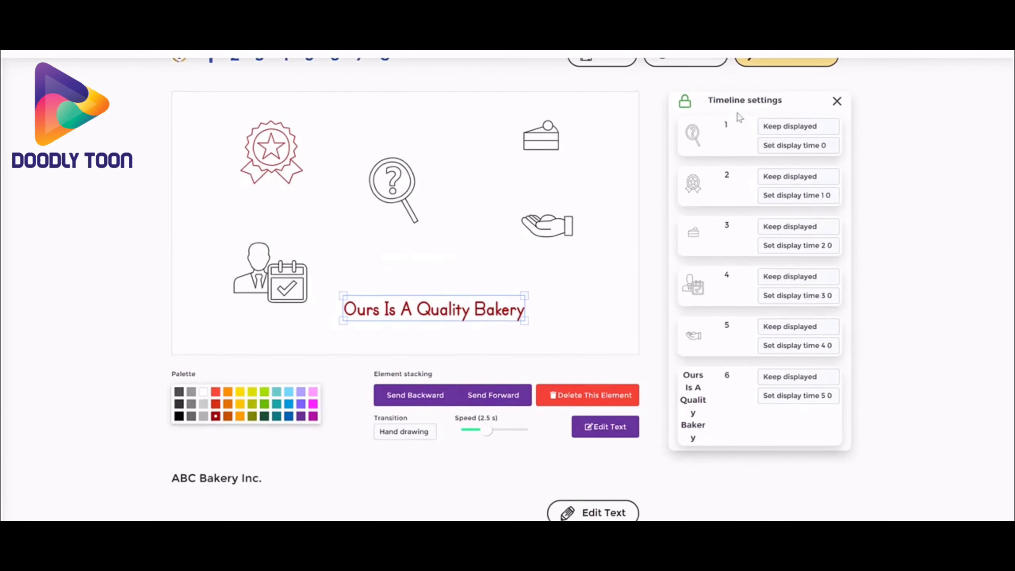
left_click(592, 338)
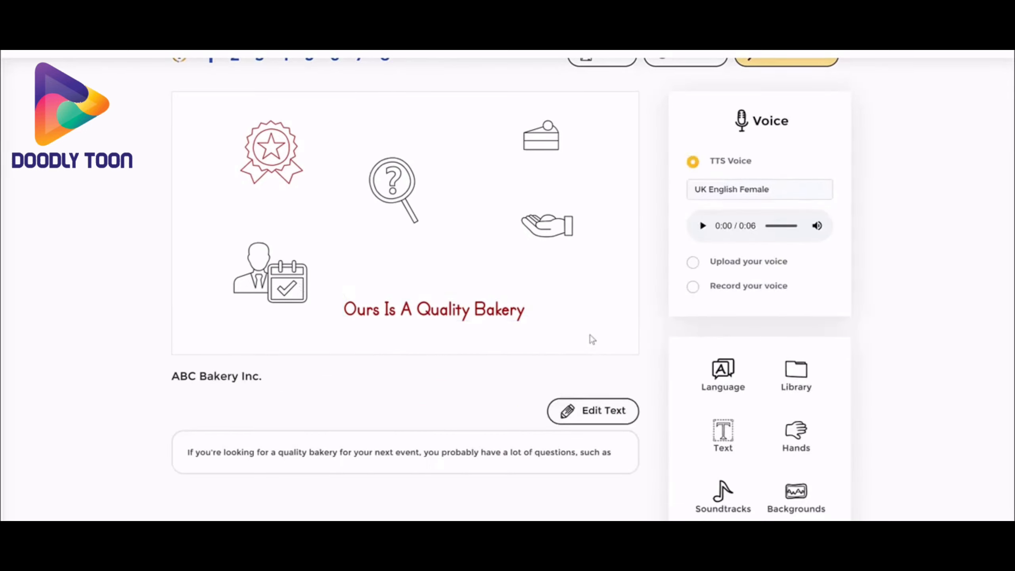
scroll(589, 335, "up", 3)
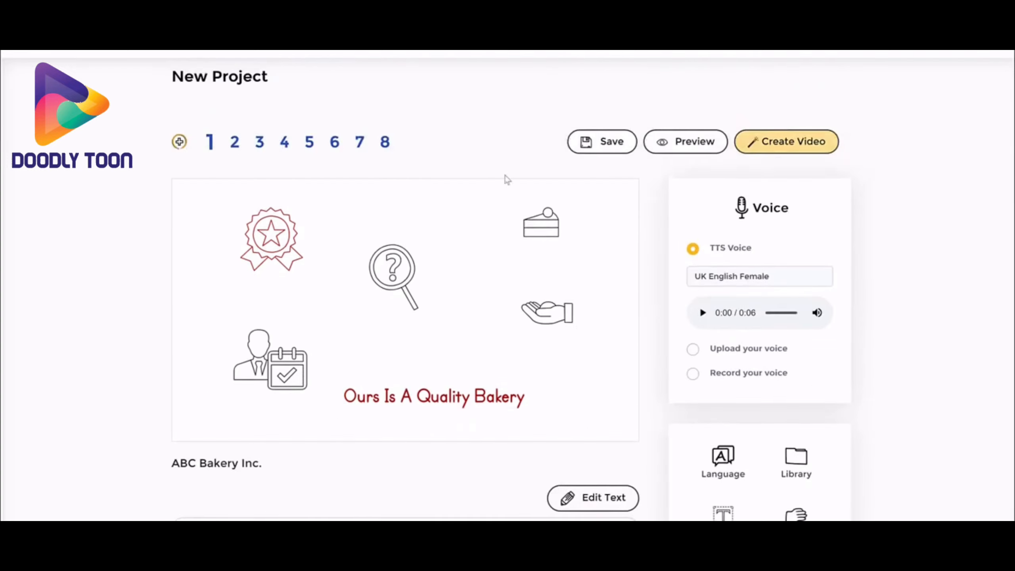